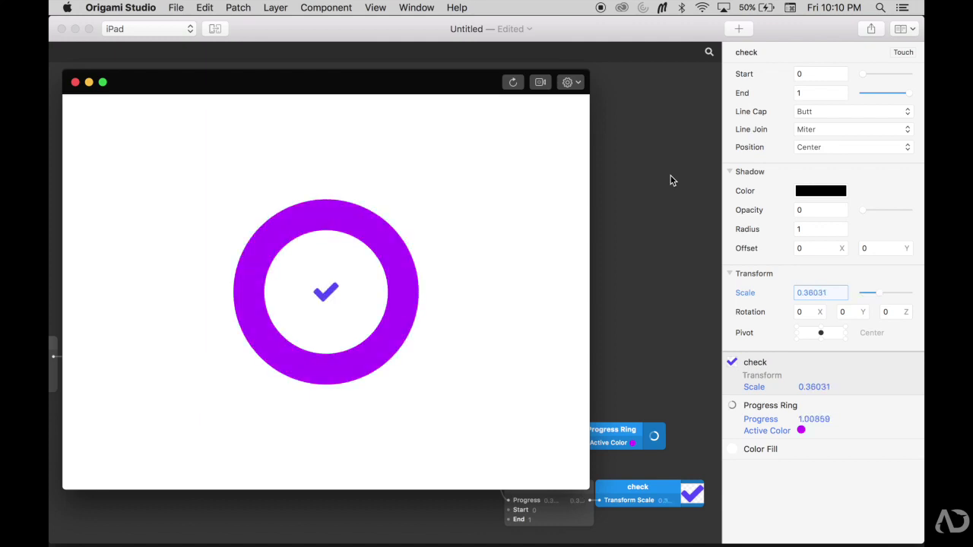
- Replay the finished progress-ring loader animation from the start
{"action": "left_click", "coordinate": [517, 80]}
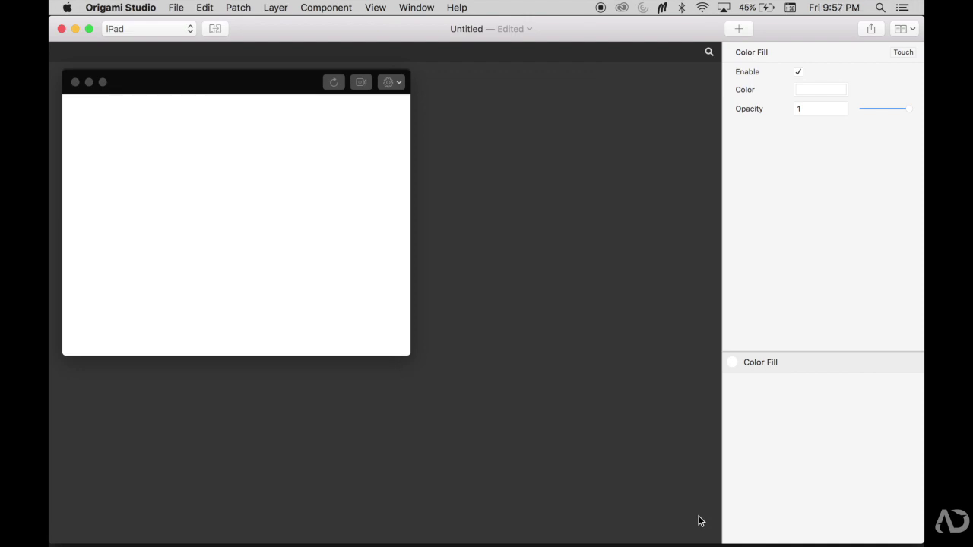
- Insert a Progress Ring layer (progress 0.666, thickness 2, radius 30) above Color Fill
{"action": "left_click", "coordinate": [742, 29]}
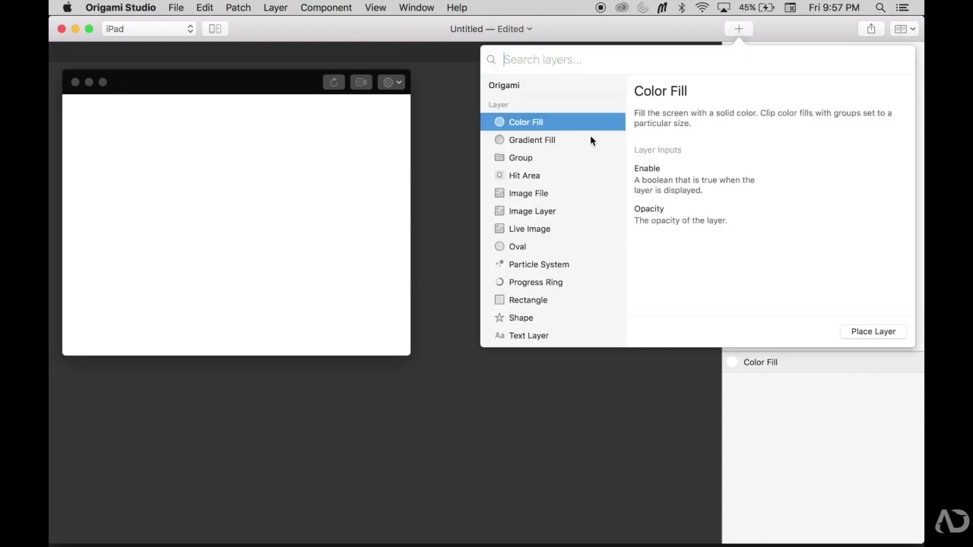
{"action": "left_click", "coordinate": [543, 285]}
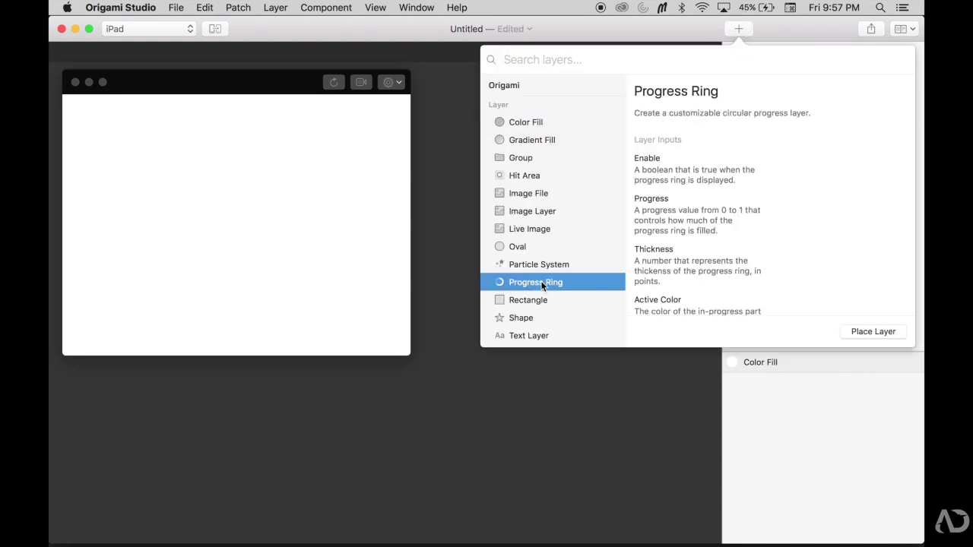
{"action": "scroll", "coordinate": [541, 286], "scroll_direction": "down", "scroll_amount": 5}
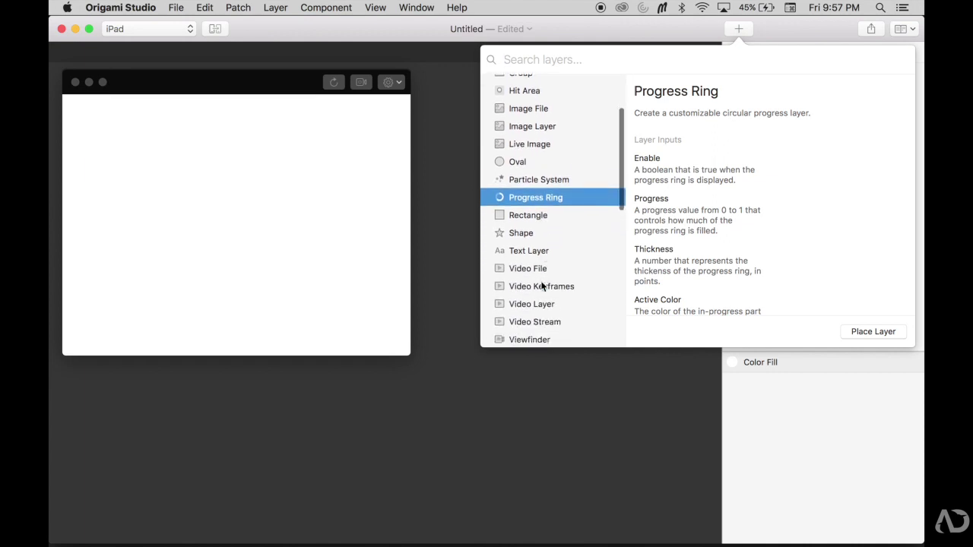
{"action": "scroll", "coordinate": [542, 286], "scroll_direction": "up", "scroll_amount": 5}
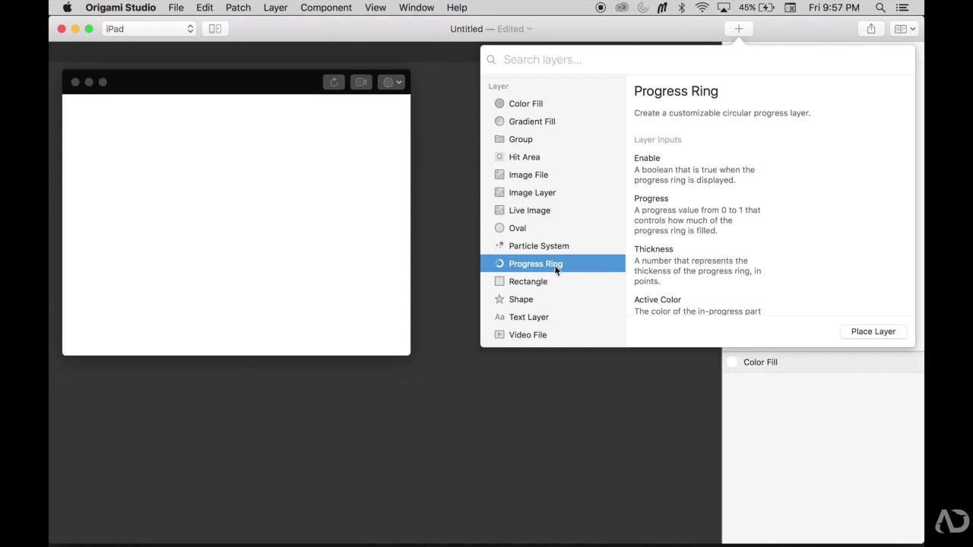
{"action": "left_click", "coordinate": [886, 333]}
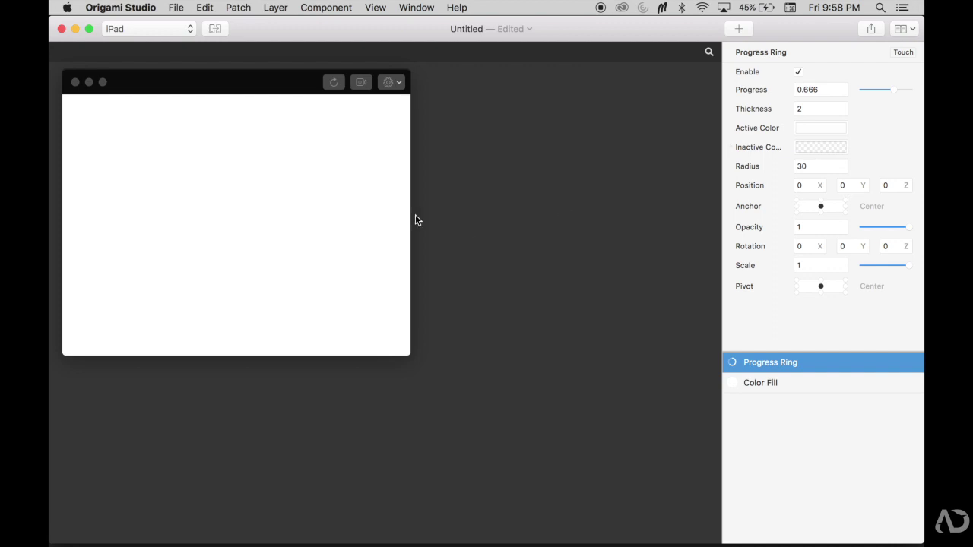
- Make the ring's active color magenta FE00FE and its inactive color magenta at 20% opacity
{"action": "left_click", "coordinate": [812, 127]}
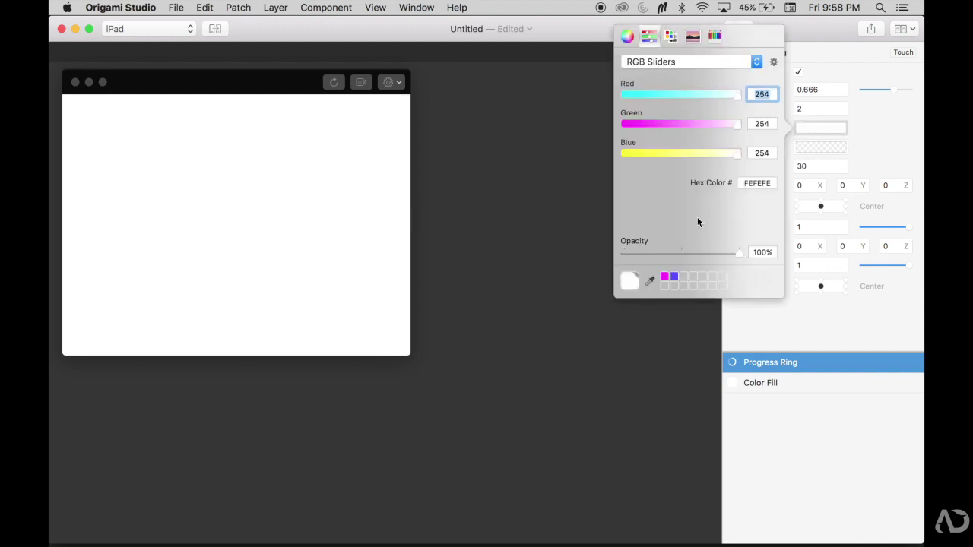
{"action": "left_click", "coordinate": [664, 276]}
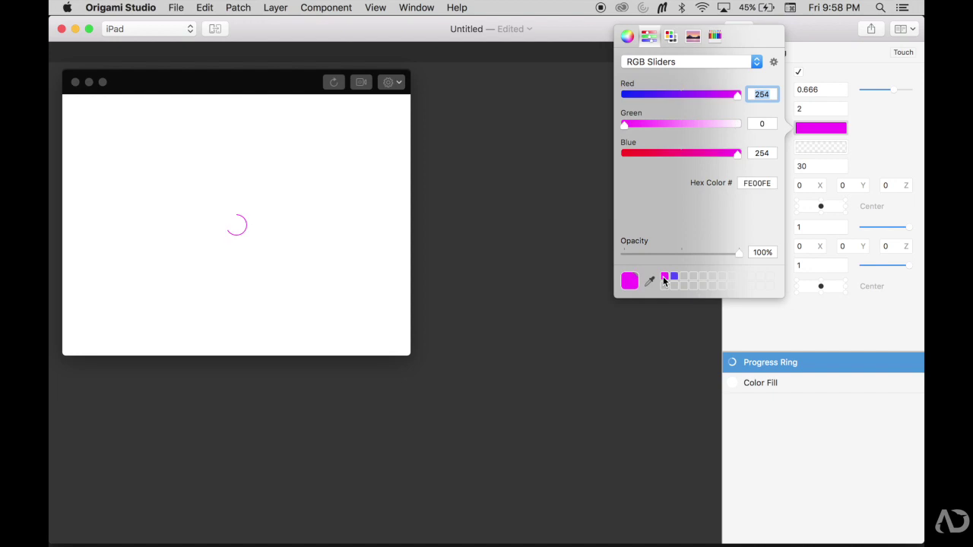
{"action": "left_click", "coordinate": [572, 241]}
{"action": "left_click", "coordinate": [808, 148]}
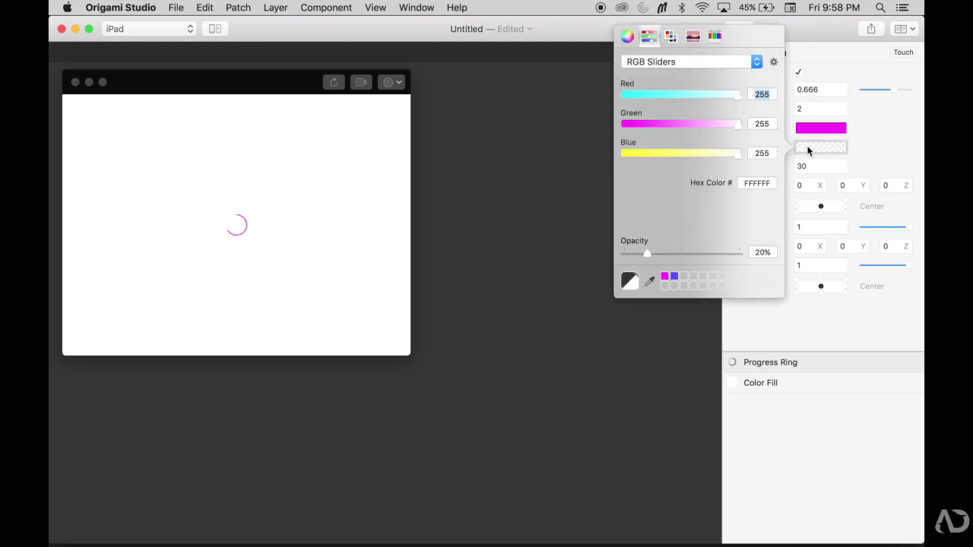
{"action": "left_click", "coordinate": [664, 277]}
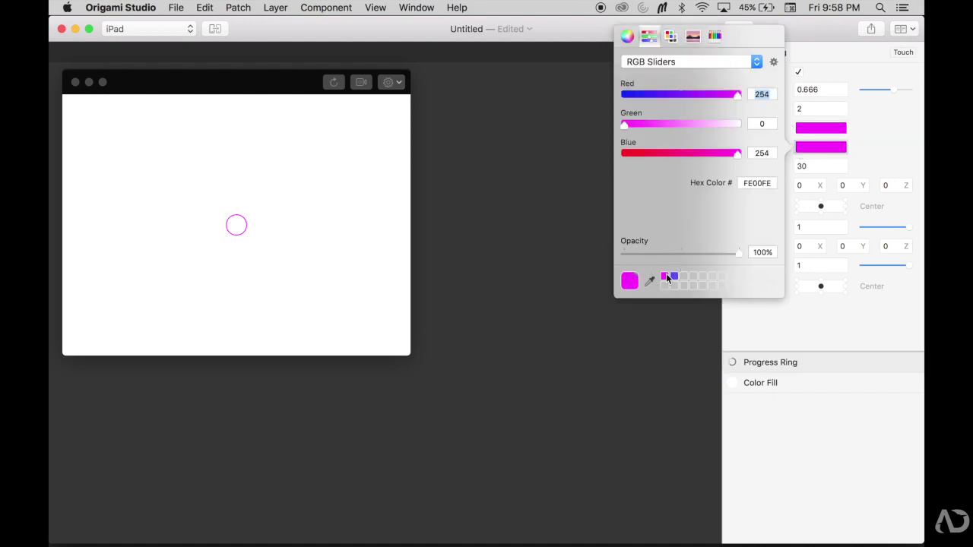
{"action": "left_click", "coordinate": [760, 251]}
{"action": "type", "text": "20"}
{"action": "key", "text": "Return"}
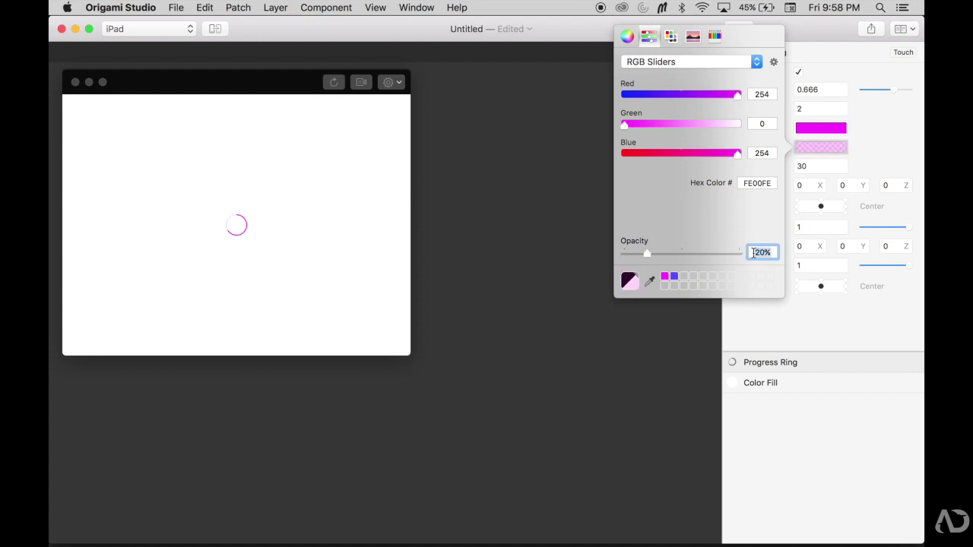
{"action": "left_click", "coordinate": [574, 258]}
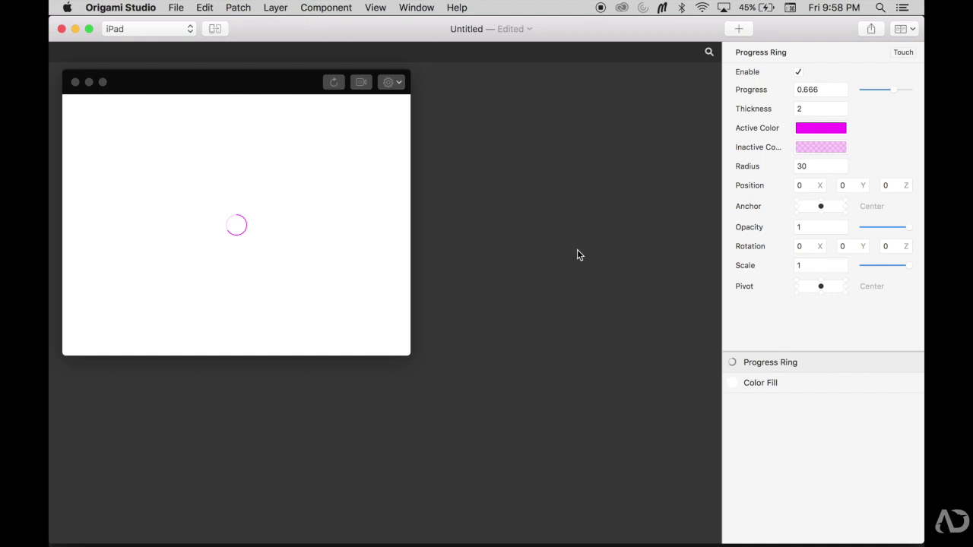
- Set the ring's thickness to 60 and radius to 150
{"action": "left_click", "coordinate": [804, 109]}
{"action": "type", "text": "8"}
{"action": "key", "text": "Return"}
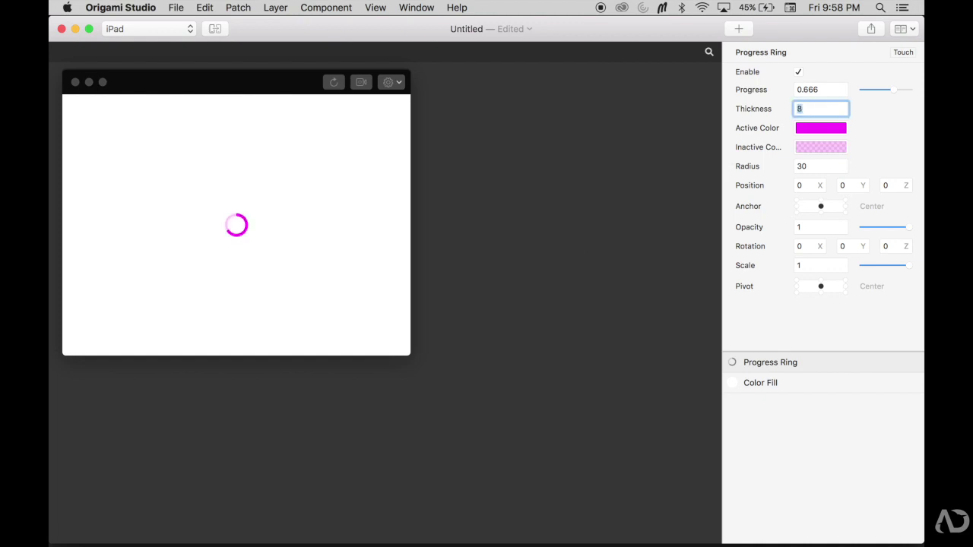
{"action": "type", "text": "15"}
{"action": "key", "text": "Return"}
{"action": "type", "text": "50"}
{"action": "key", "text": "Return"}
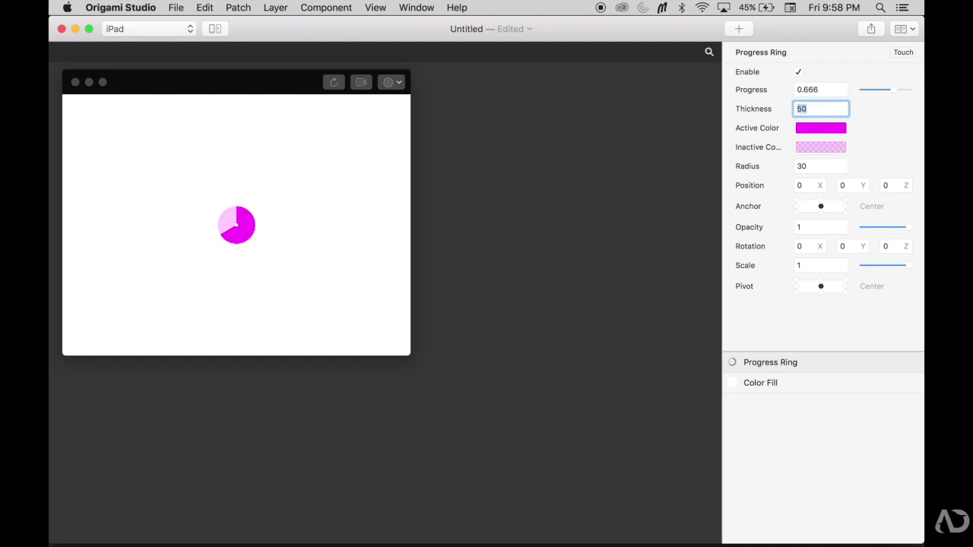
{"action": "left_click", "coordinate": [807, 165]}
{"action": "type", "text": "150"}
{"action": "key", "text": "Return"}
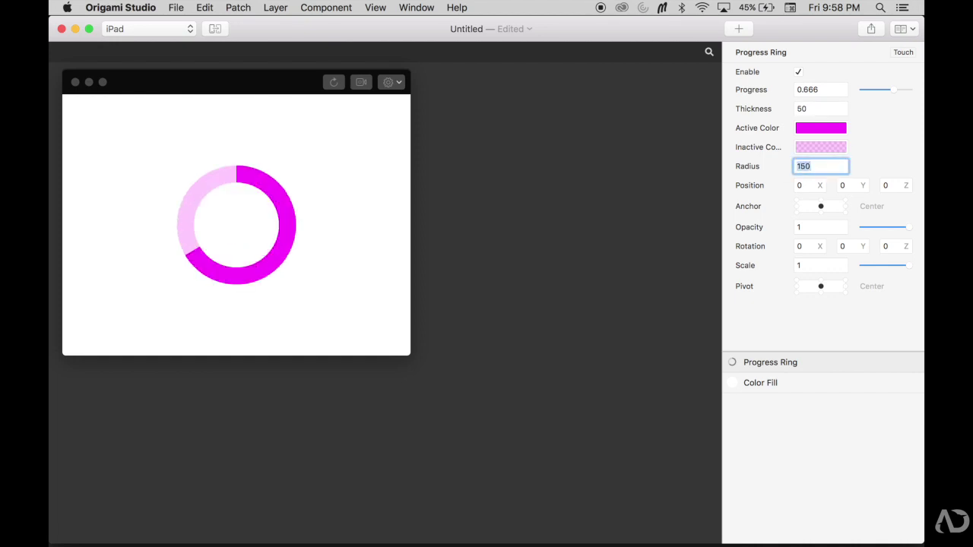
{"action": "left_click", "coordinate": [807, 108]}
{"action": "type", "text": "60"}
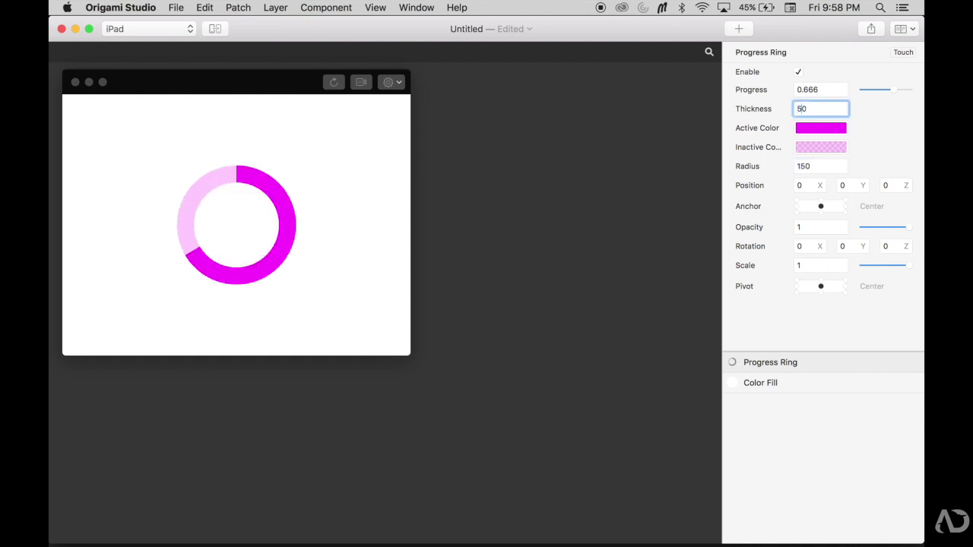
{"action": "key", "text": "Return"}
{"action": "left_click", "coordinate": [611, 194]}
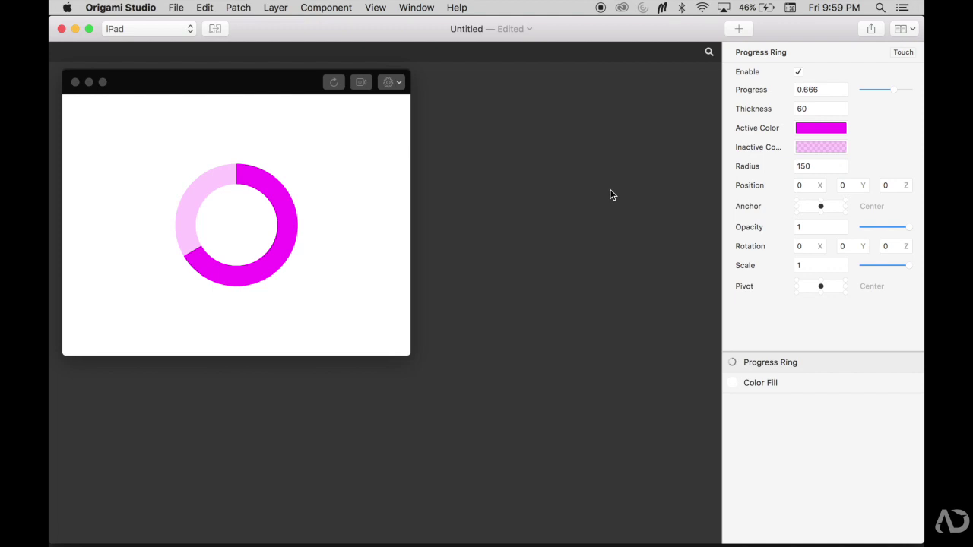
- Place a When Prototype Starts patch from the 'when' search and move it left
{"action": "double_click", "coordinate": [223, 417]}
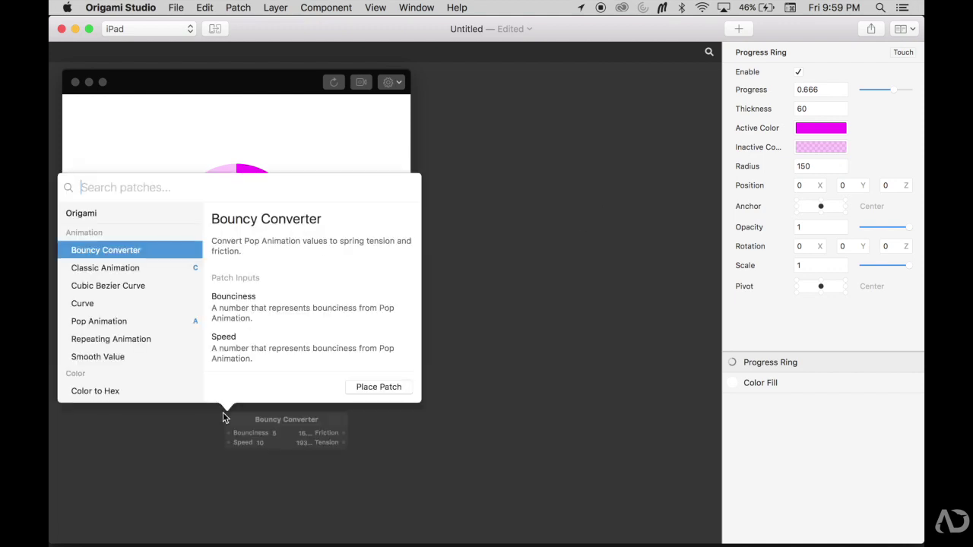
{"action": "type", "text": "when"}
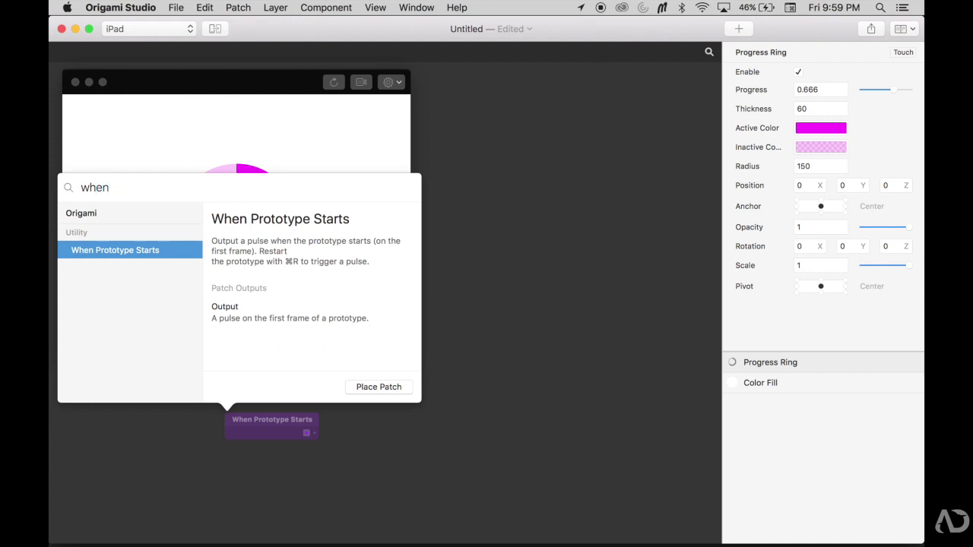
{"action": "key", "text": "Return"}
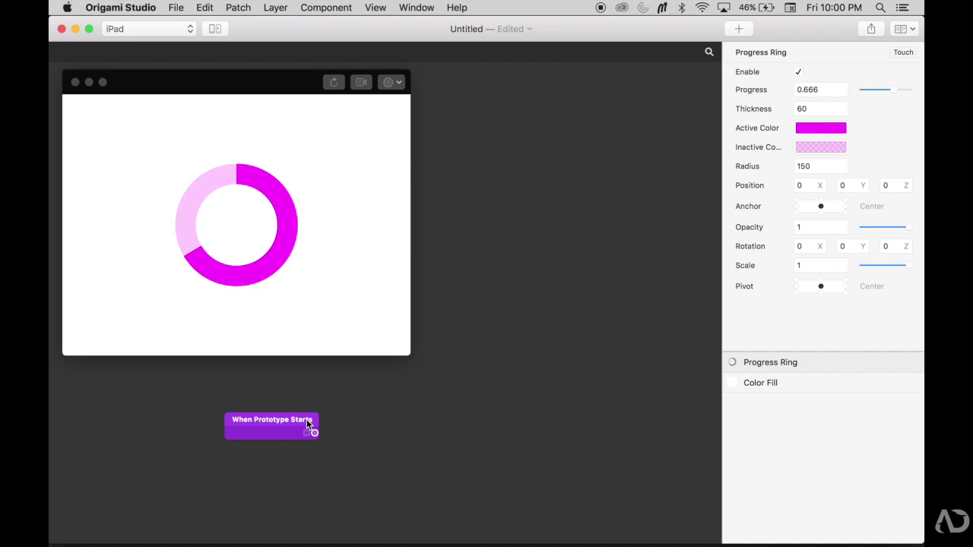
{"action": "left_click_drag", "start_coordinate": [306, 417], "coordinate": [173, 394]}
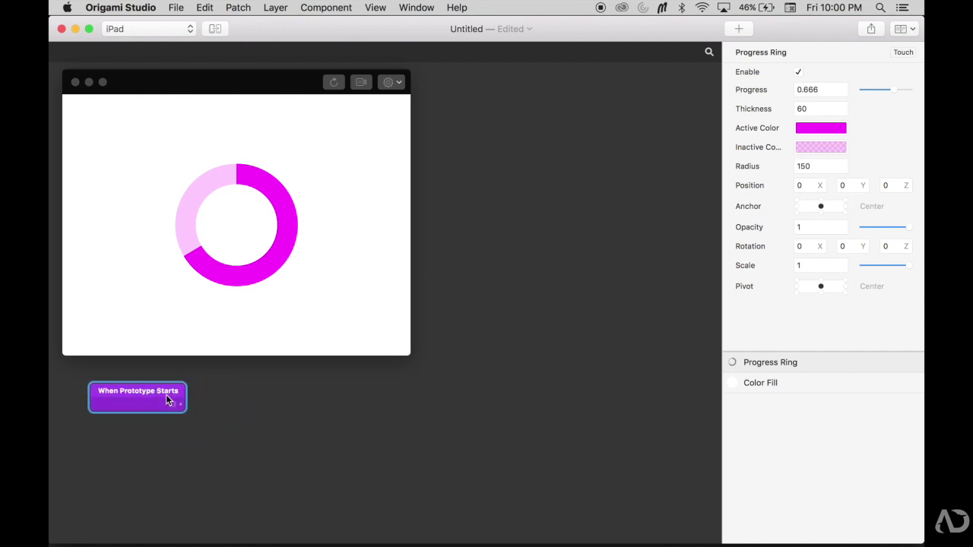
- Add a 1s Wait patch fed by When Prototype Starts and set ring progress to 0.5
{"action": "double_click", "coordinate": [217, 399]}
{"action": "type", "text": "wait"}
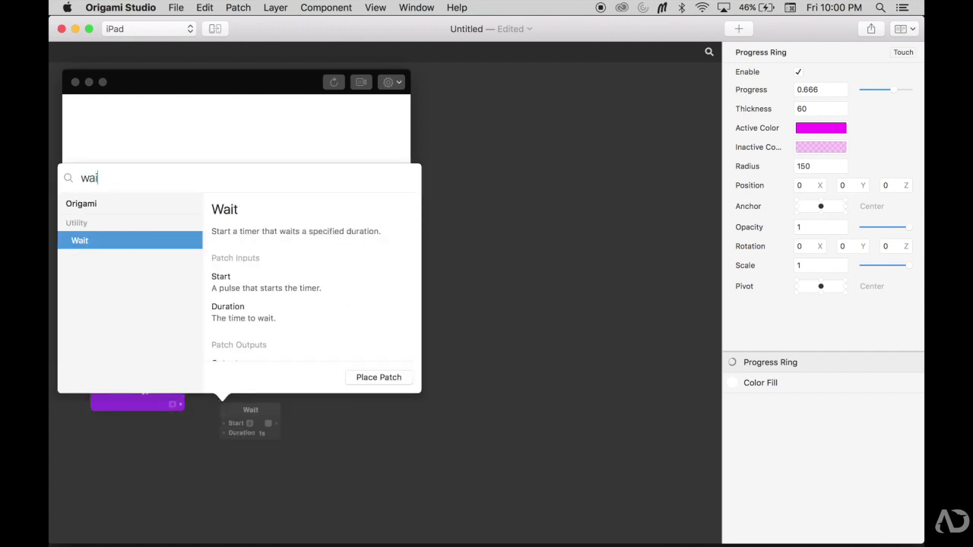
{"action": "key", "text": "Return"}
{"action": "left_click", "coordinate": [226, 397]}
{"action": "left_click_drag", "start_coordinate": [225, 397], "coordinate": [222, 395]}
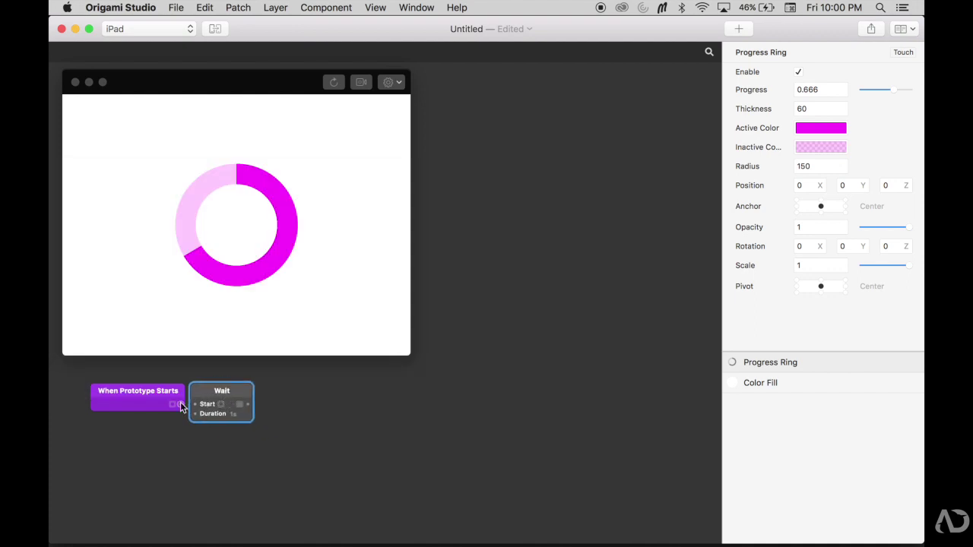
{"action": "left_click_drag", "start_coordinate": [180, 405], "coordinate": [198, 408]}
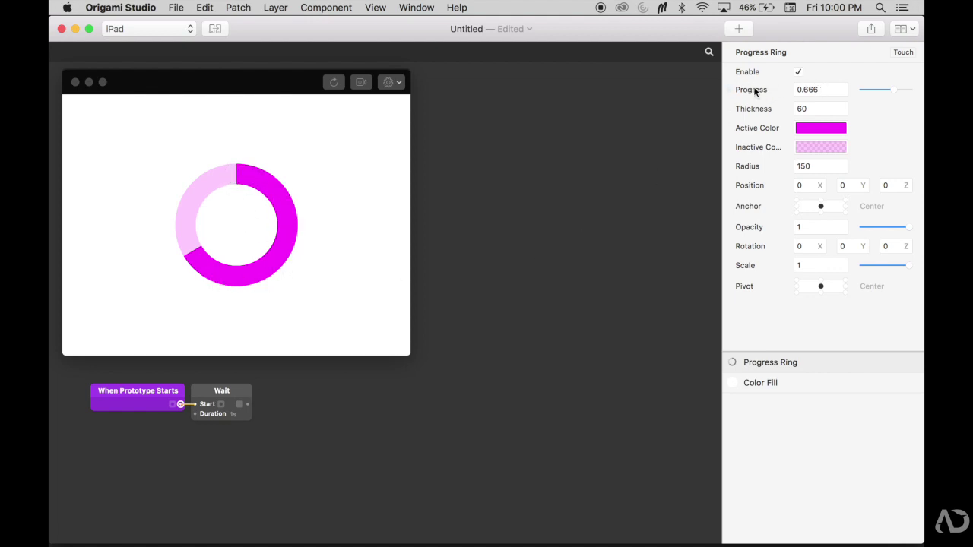
{"action": "left_click_drag", "start_coordinate": [865, 88], "coordinate": [886, 88]}
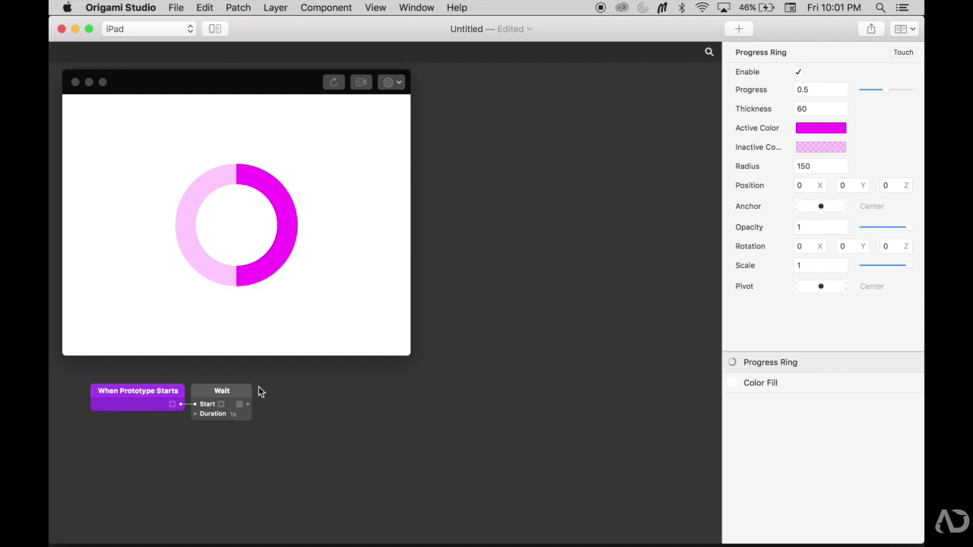
- Add an Option Switch patch beside the Wait patch
{"action": "double_click", "coordinate": [287, 395]}
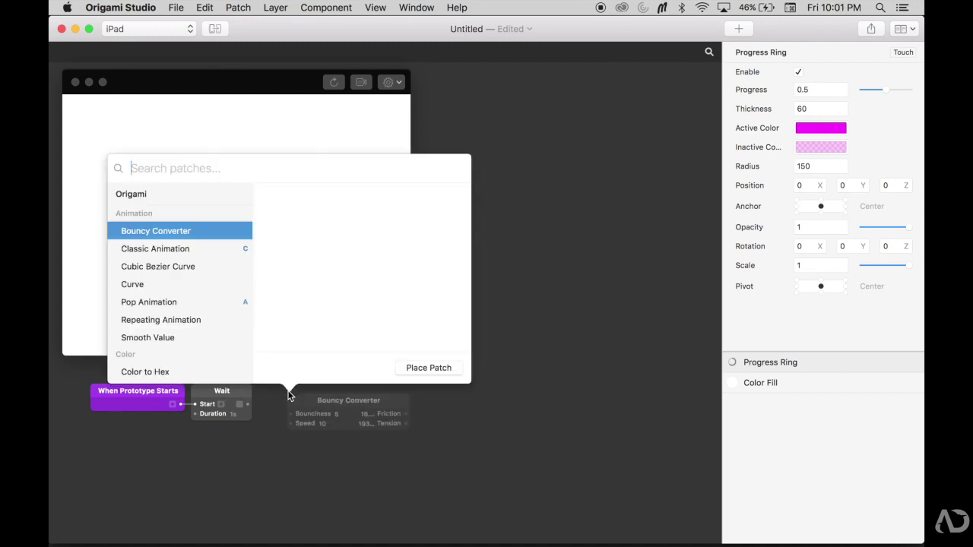
{"action": "type", "text": "opt"}
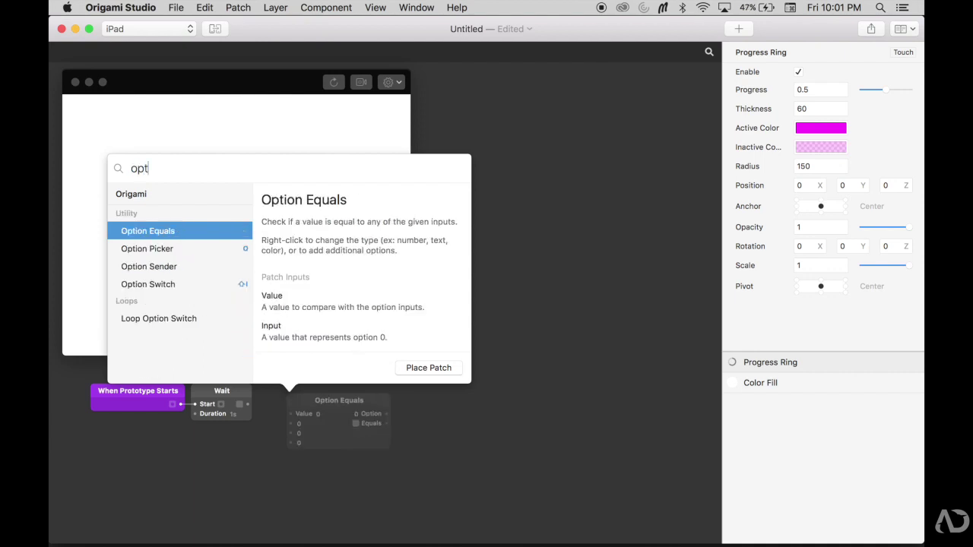
{"action": "left_click", "coordinate": [193, 283]}
{"action": "left_click", "coordinate": [428, 367]}
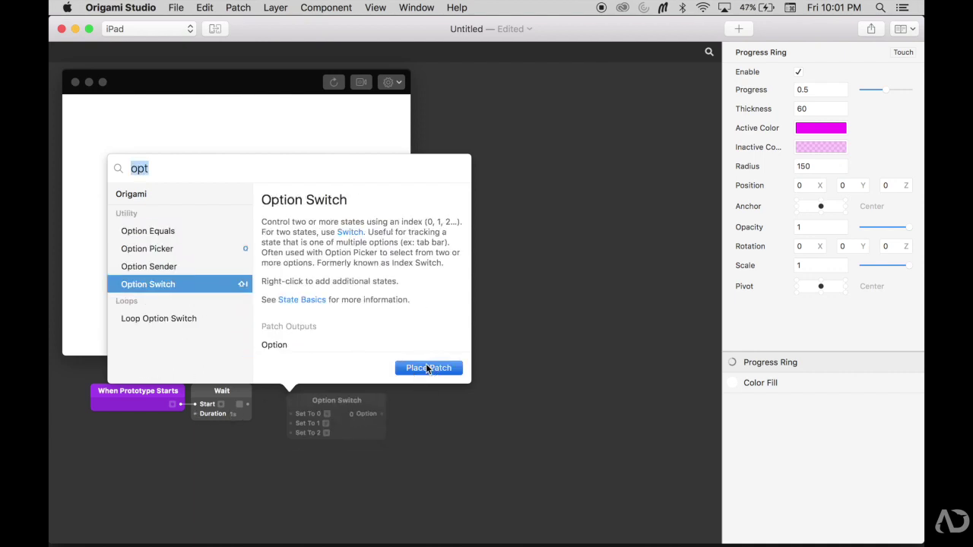
{"action": "left_click_drag", "start_coordinate": [377, 405], "coordinate": [373, 396]}
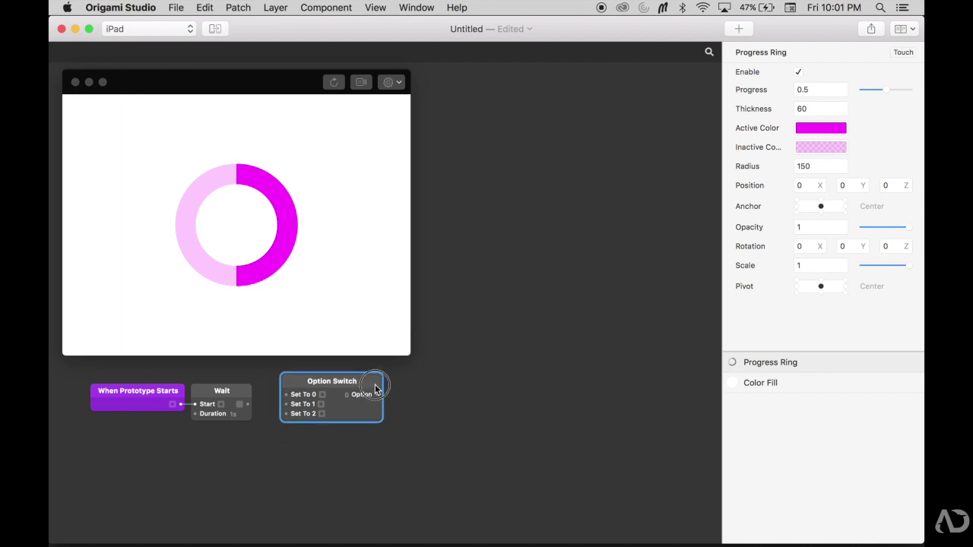
{"action": "left_click", "coordinate": [396, 387]}
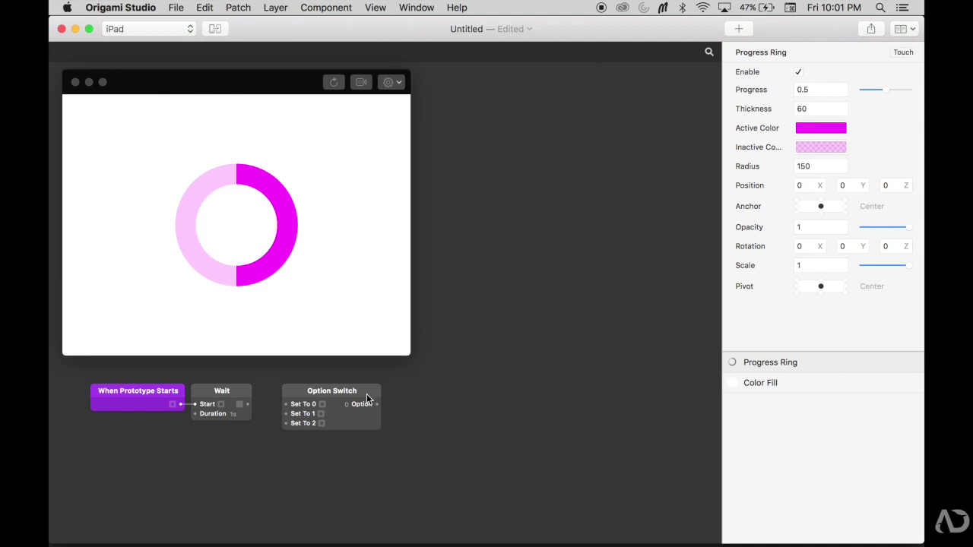
- Add an Option Picker patch next to the Option Switch and shift both right
{"action": "double_click", "coordinate": [405, 393]}
{"action": "type", "text": "optio"}
{"action": "key", "text": "Down"}
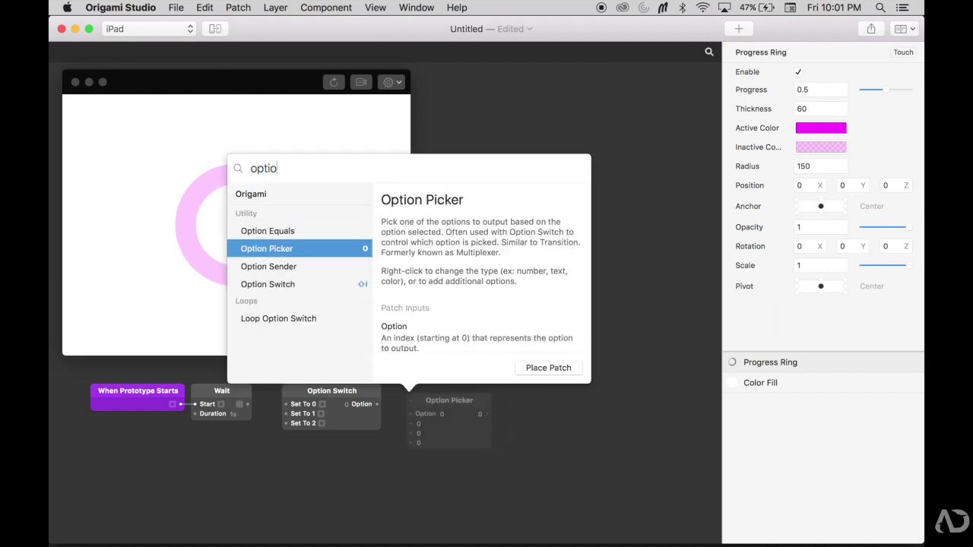
{"action": "key", "text": "Return"}
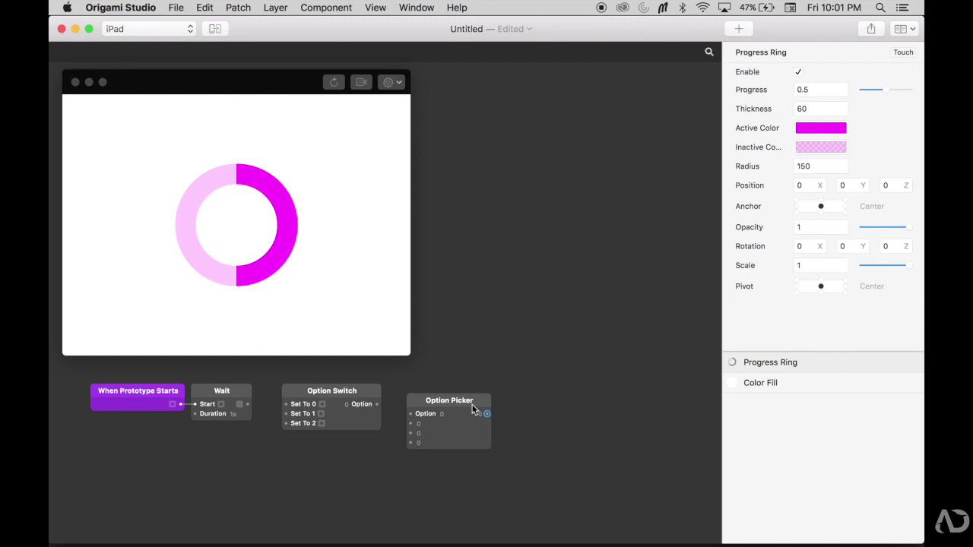
{"action": "left_click_drag", "start_coordinate": [472, 409], "coordinate": [460, 397]}
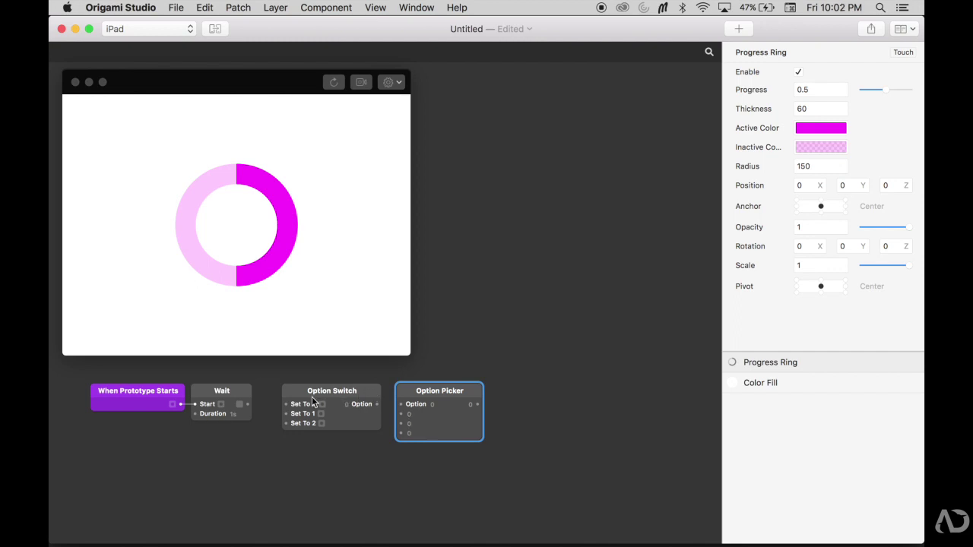
{"action": "left_click_drag", "start_coordinate": [403, 481], "coordinate": [346, 391]}
- Wire Wait to Set To 1, enter 0.3 and 1 in the picker, and connect Option to it
{"action": "left_click", "coordinate": [221, 390]}
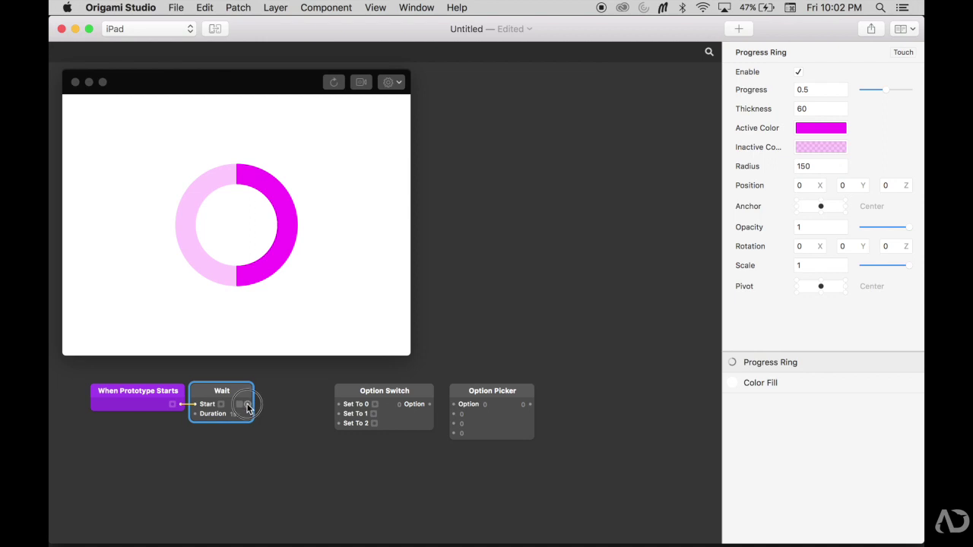
{"action": "left_click_drag", "start_coordinate": [247, 404], "coordinate": [339, 415]}
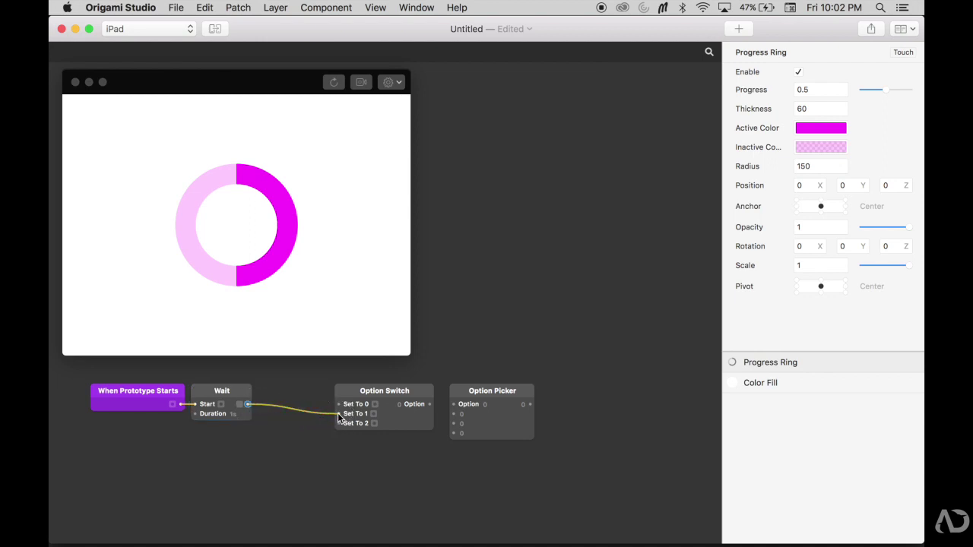
{"action": "left_click", "coordinate": [462, 424]}
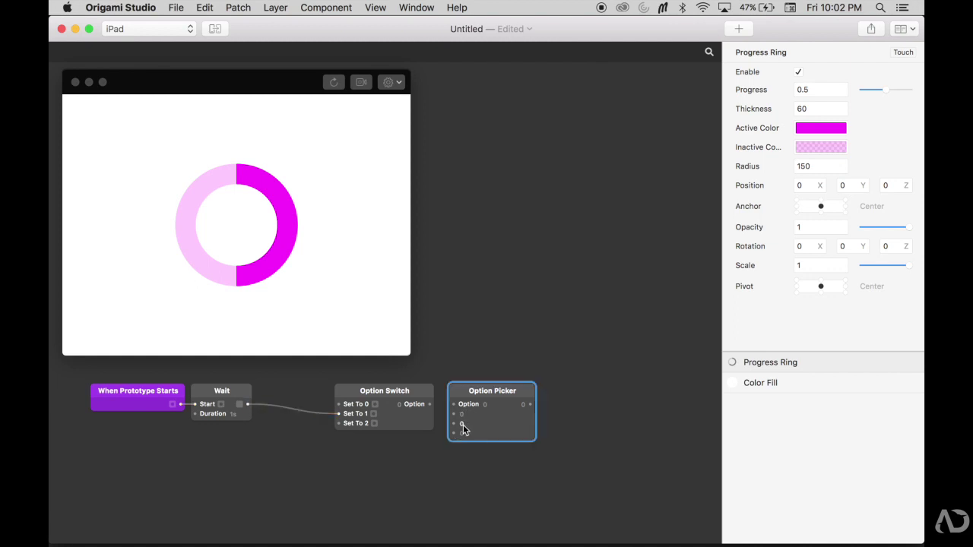
{"action": "type", "text": "0.3"}
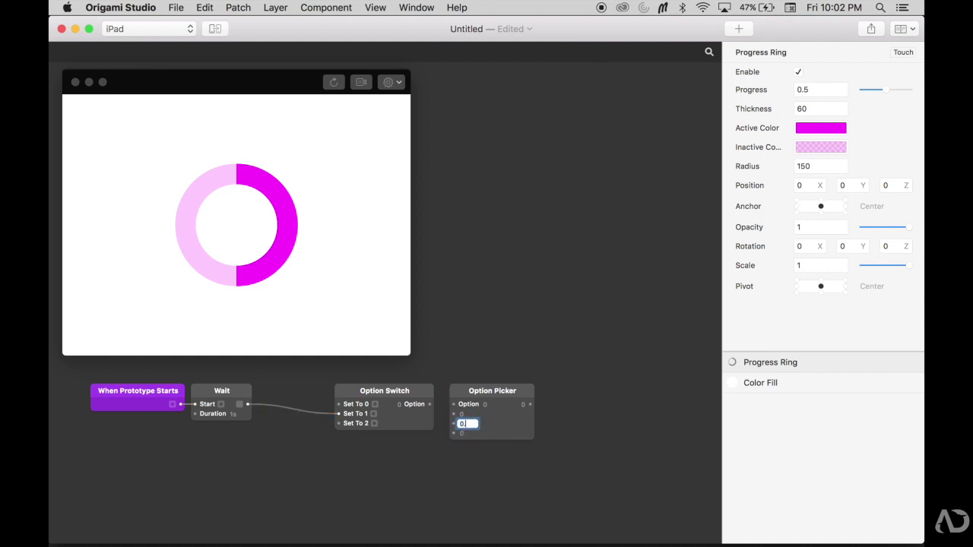
{"action": "left_click", "coordinate": [463, 434]}
{"action": "type", "text": "1"}
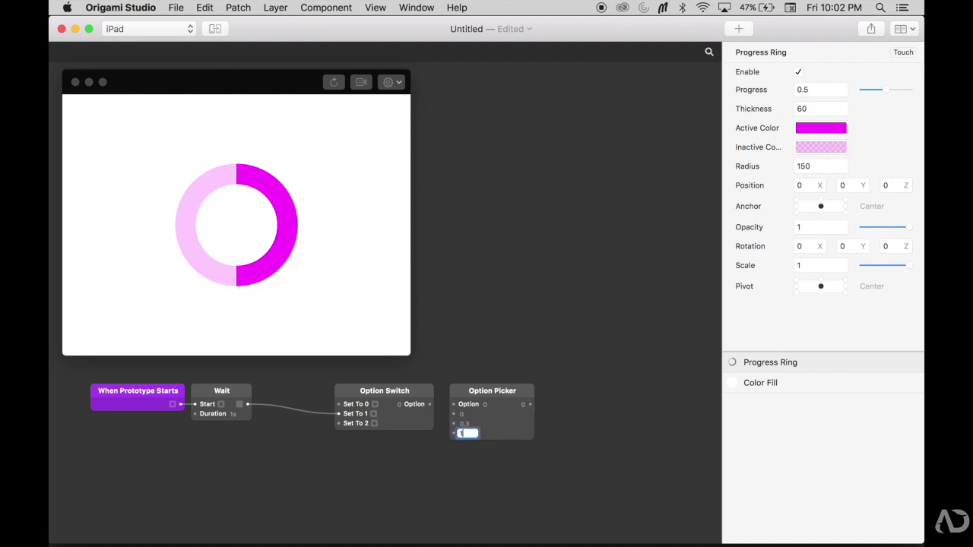
{"action": "left_click", "coordinate": [466, 467]}
{"action": "left_click", "coordinate": [429, 405]}
{"action": "left_click_drag", "start_coordinate": [430, 406], "coordinate": [453, 407]}
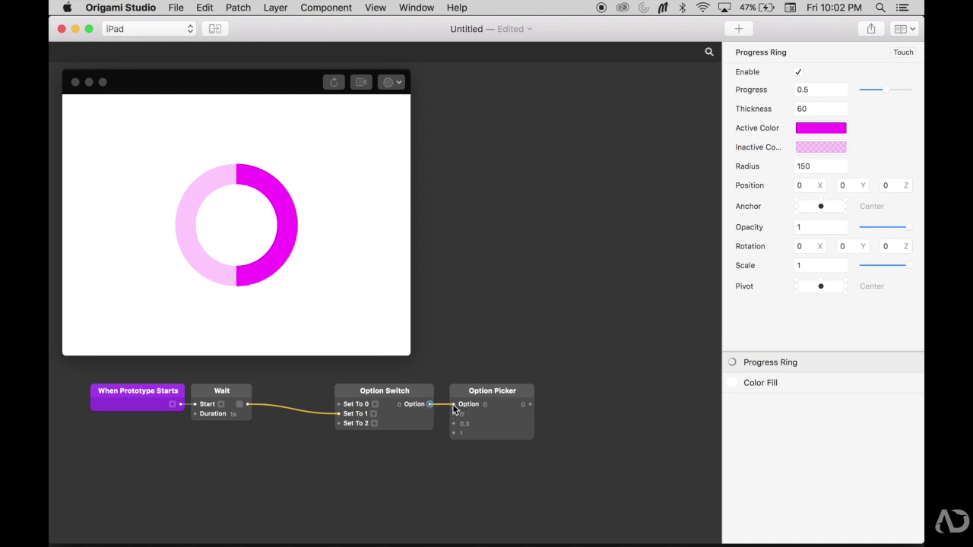
- Add a second 0.3s Wait chained from the first and wired to Set To 2
{"action": "double_click", "coordinate": [260, 448]}
{"action": "type", "text": "wait"}
{"action": "key", "text": "Return"}
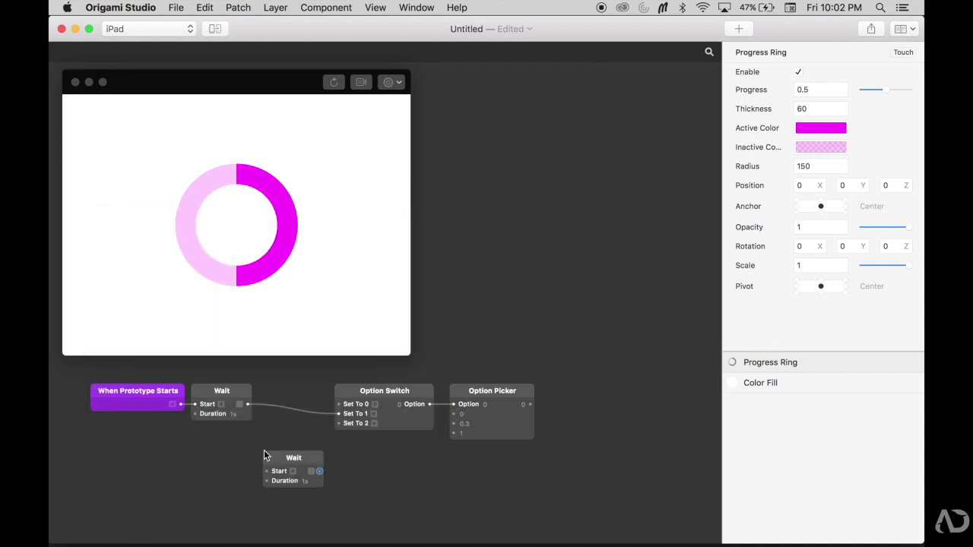
{"action": "mouse_move", "coordinate": [264, 454]}
{"action": "left_mouse_down"}
{"action": "mouse_move", "coordinate": [250, 430]}
{"action": "mouse_move", "coordinate": [257, 451]}
{"action": "left_mouse_up"}
{"action": "left_click", "coordinate": [293, 462]}
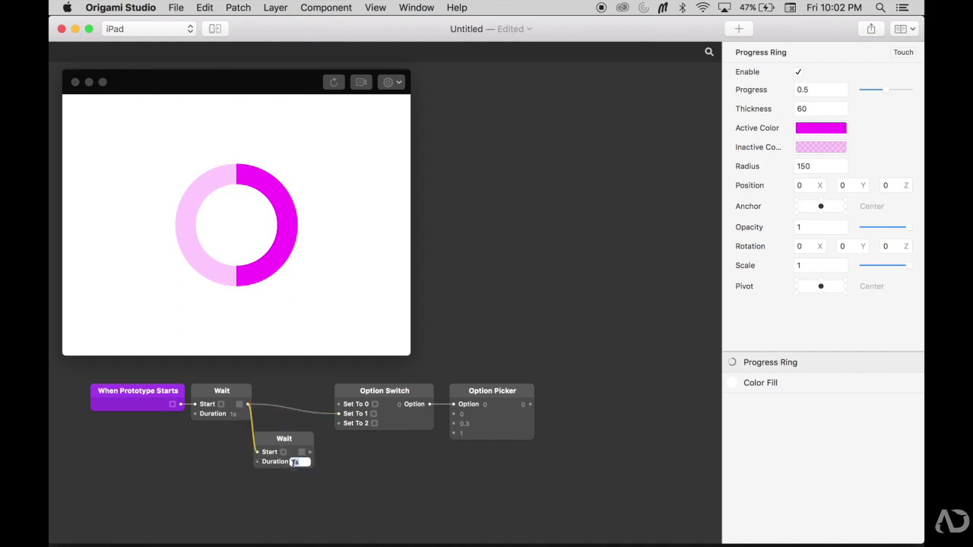
{"action": "type", "text": "0.3"}
{"action": "left_click_drag", "start_coordinate": [309, 451], "coordinate": [339, 428]}
- Move both Wait patches down and connect When Prototype Starts to Set To 0
{"action": "left_click_drag", "start_coordinate": [330, 479], "coordinate": [279, 456]}
{"action": "left_click", "coordinate": [254, 387]}
{"action": "left_click_drag", "start_coordinate": [245, 410], "coordinate": [244, 439]}
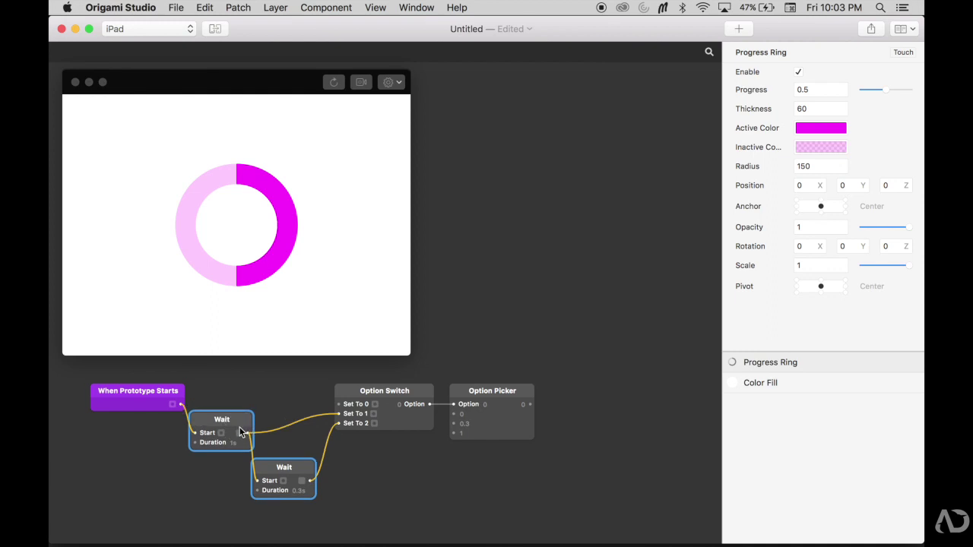
{"action": "left_click", "coordinate": [240, 392]}
{"action": "left_click", "coordinate": [180, 404]}
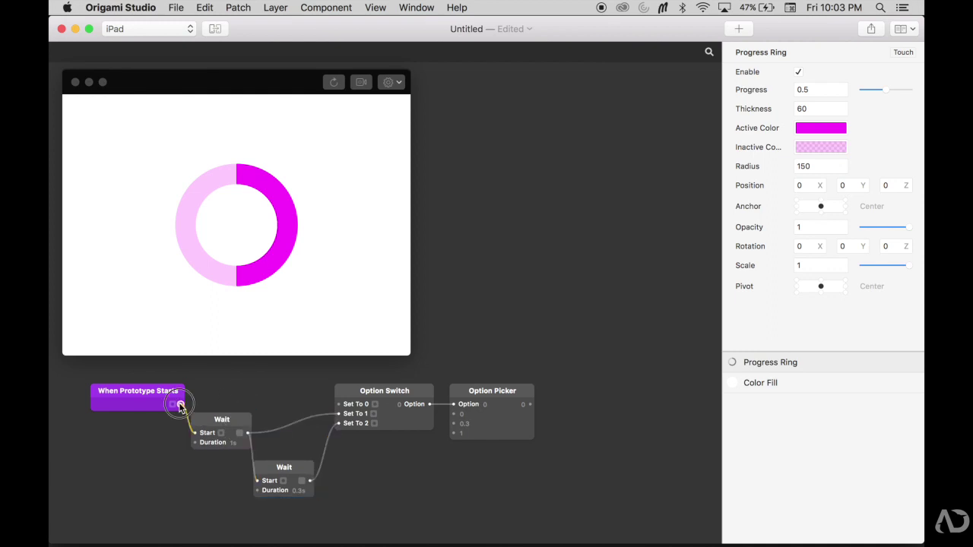
{"action": "left_click_drag", "start_coordinate": [180, 405], "coordinate": [338, 406]}
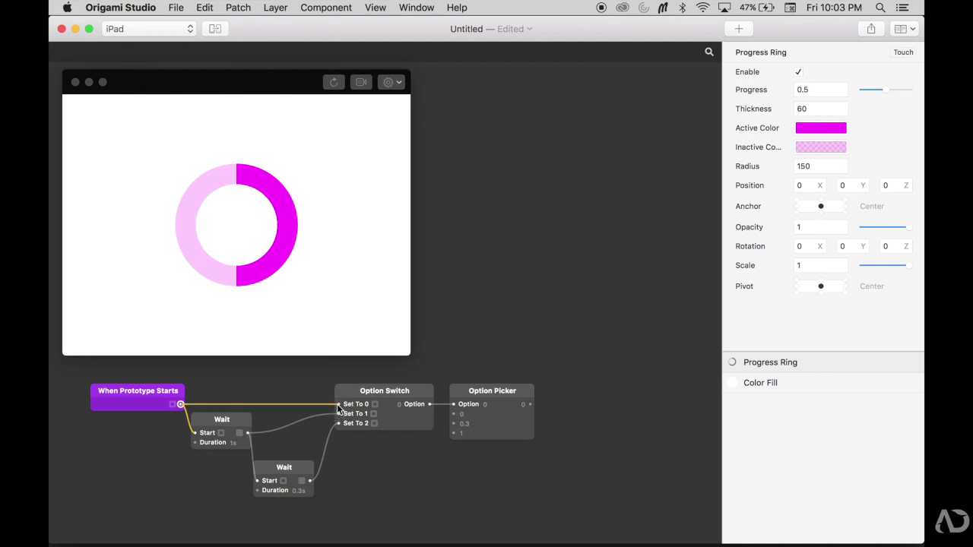
{"action": "left_click", "coordinate": [293, 397]}
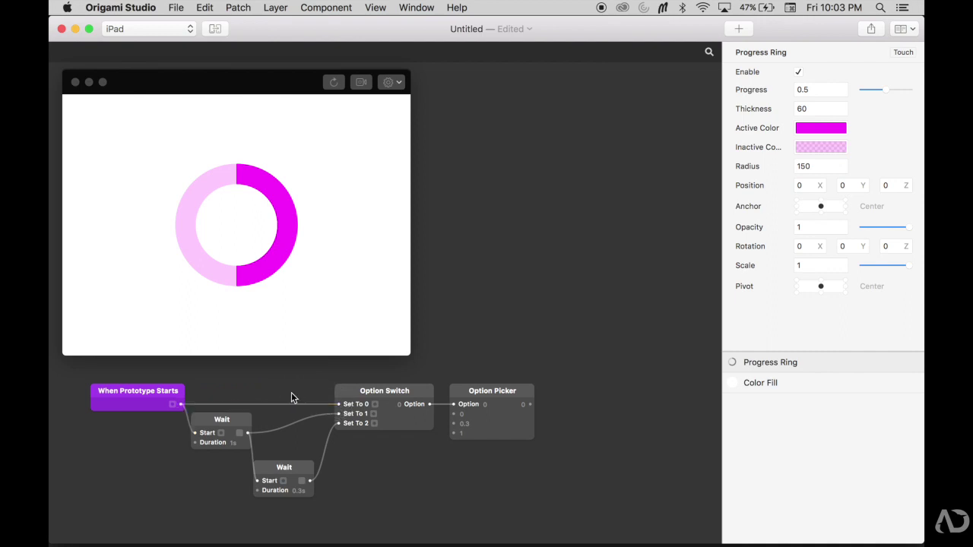
{"action": "left_click", "coordinate": [502, 399]}
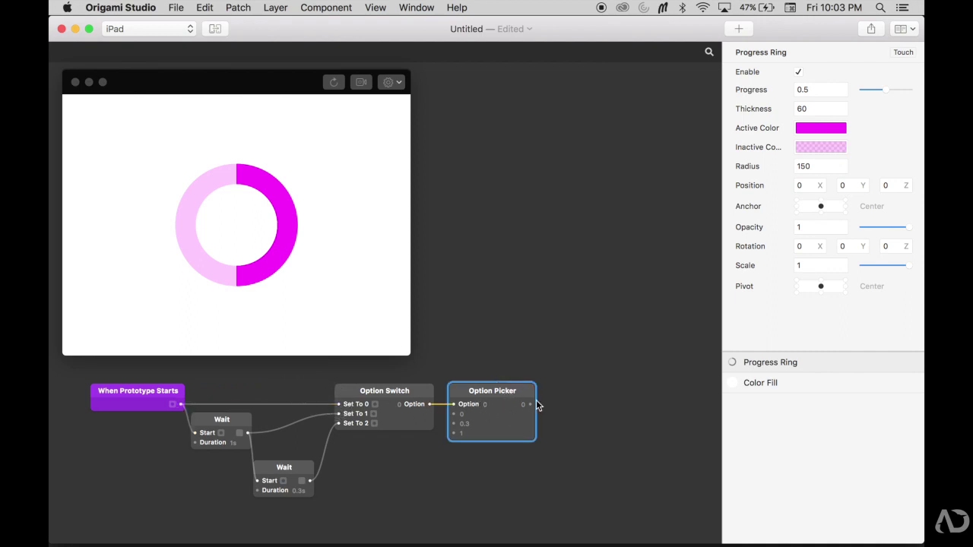
- Drive the ring's Progress from the Option Picker output and restart to watch it fill
{"action": "left_click_drag", "start_coordinate": [529, 403], "coordinate": [730, 92]}
{"action": "scroll", "coordinate": [560, 271], "scroll_direction": "left", "scroll_amount": 5}
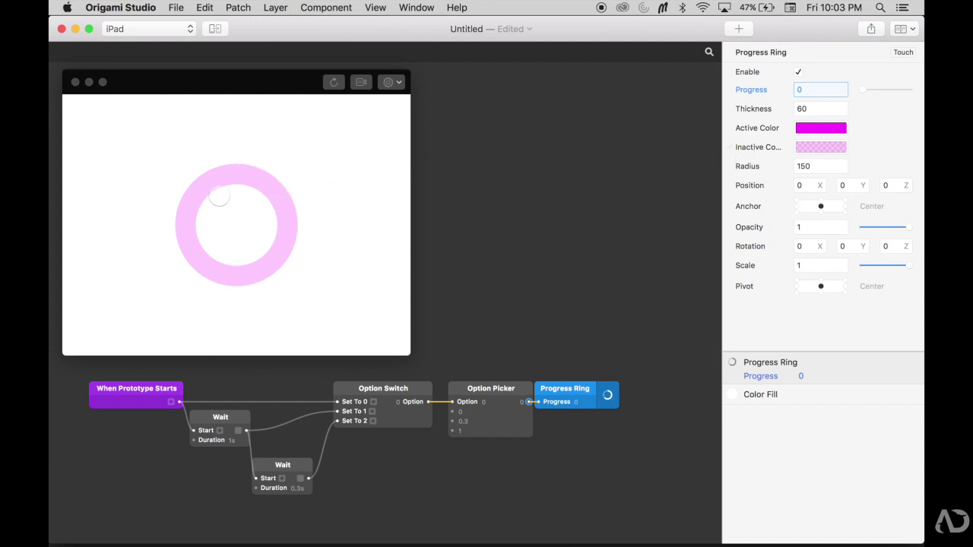
{"action": "left_click", "coordinate": [332, 84]}
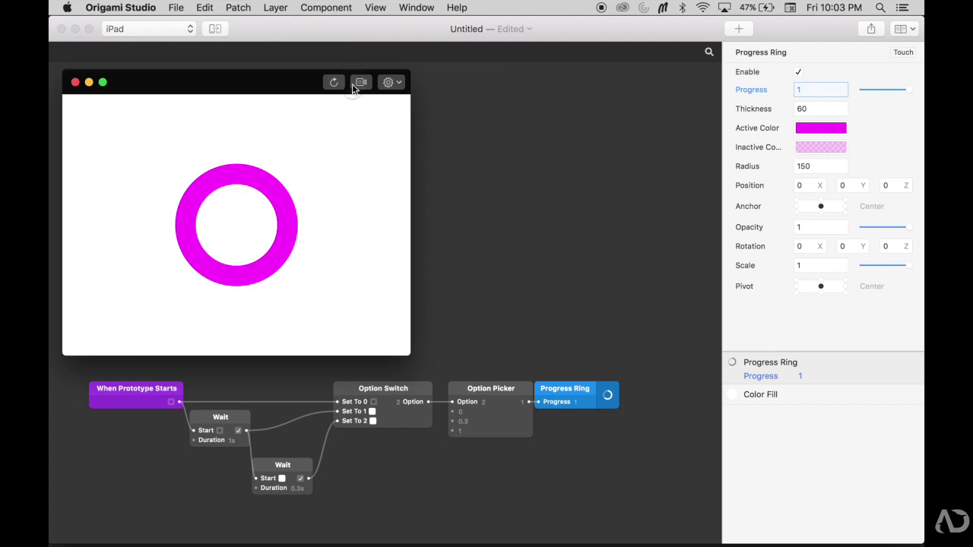
{"action": "left_click", "coordinate": [332, 83]}
- Insert a Pop Animation taking the Option Picker value and driving the ring's Progress
{"action": "double_click", "coordinate": [475, 325]}
{"action": "type", "text": "p"}
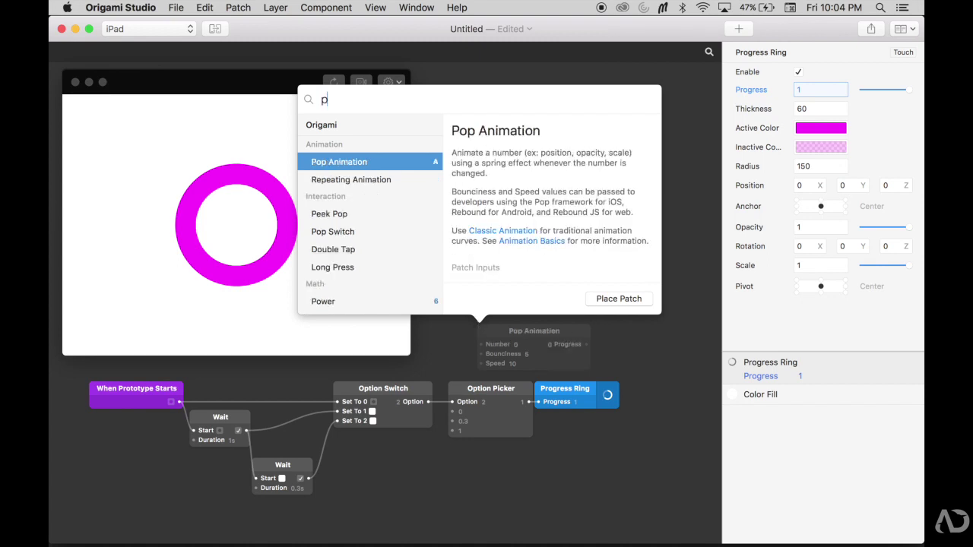
{"action": "type", "text": "op"}
{"action": "key", "text": "Return"}
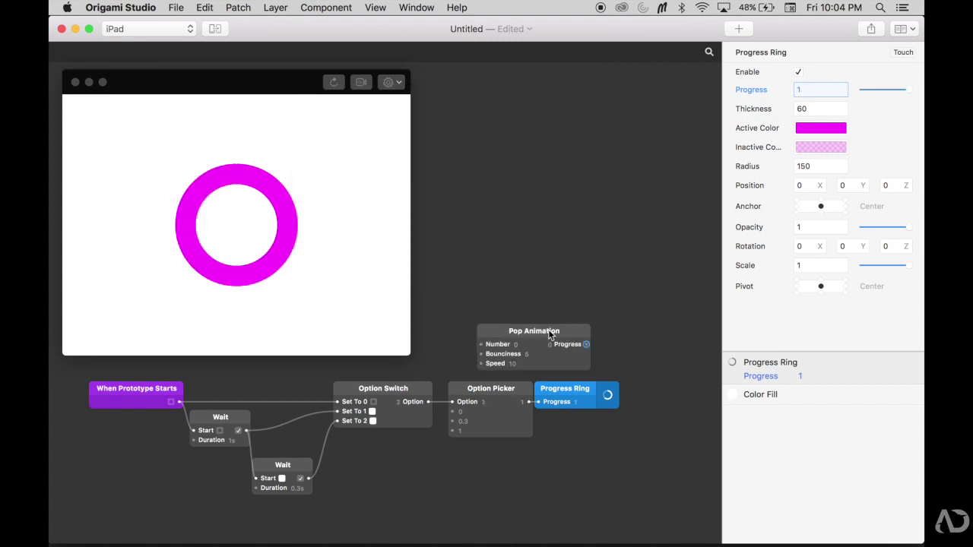
{"action": "left_click_drag", "start_coordinate": [549, 329], "coordinate": [599, 332]}
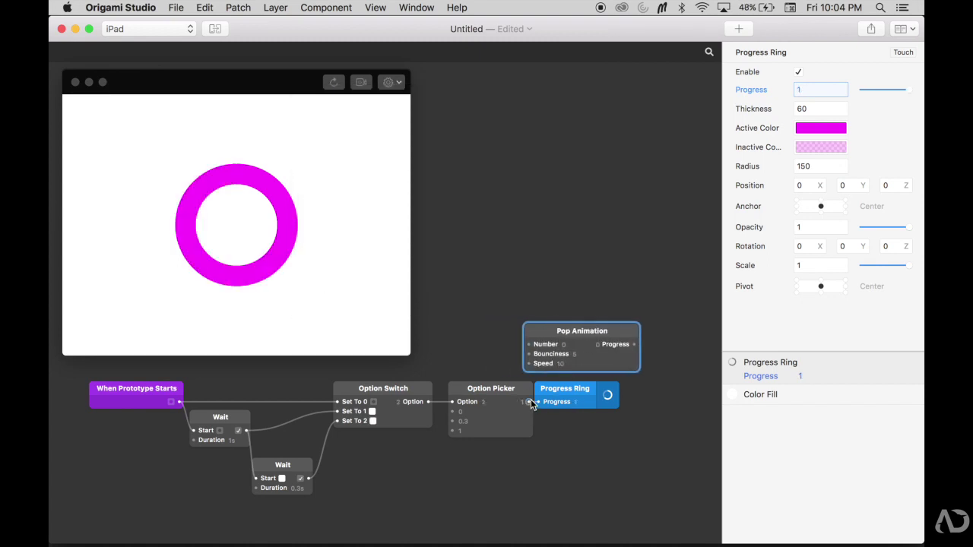
{"action": "left_click_drag", "start_coordinate": [531, 403], "coordinate": [530, 347]}
{"action": "left_click_drag", "start_coordinate": [629, 348], "coordinate": [539, 403]}
- Line up Pop Animation and Progress Ring in the main row and replay the springy fill
{"action": "left_click_drag", "start_coordinate": [601, 386], "coordinate": [709, 330]}
{"action": "left_click", "coordinate": [616, 345], "text": "shift"}
{"action": "left_click_drag", "start_coordinate": [615, 345], "coordinate": [630, 404]}
{"action": "left_click", "coordinate": [600, 320]}
{"action": "left_click", "coordinate": [333, 82]}
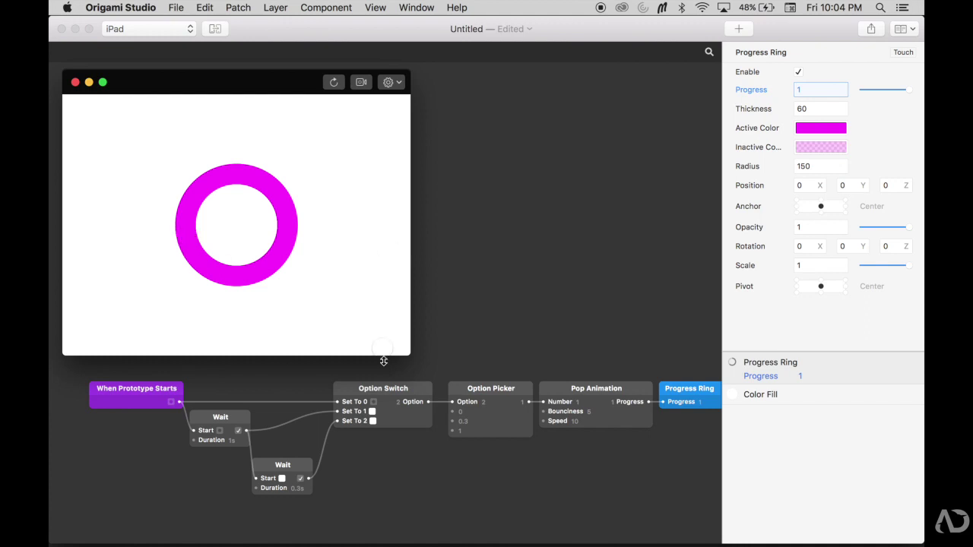
- Set Number of Inputs to 4 on both the Option Switch and the Option Picker
{"action": "right_click", "coordinate": [413, 409]}
{"action": "mouse_move", "coordinate": [456, 417]}
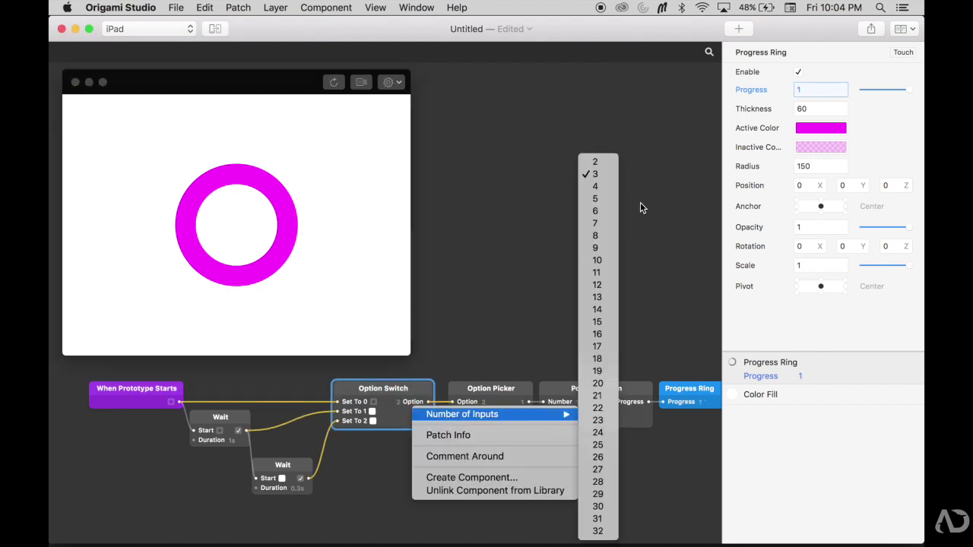
{"action": "left_click", "coordinate": [612, 188]}
{"action": "right_click", "coordinate": [515, 429]}
{"action": "mouse_move", "coordinate": [552, 436]}
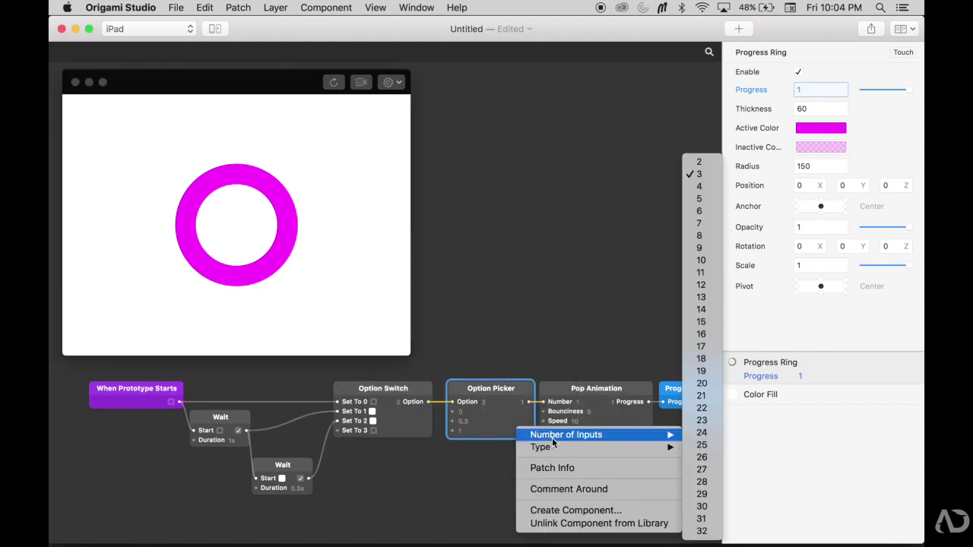
{"action": "left_click", "coordinate": [715, 187]}
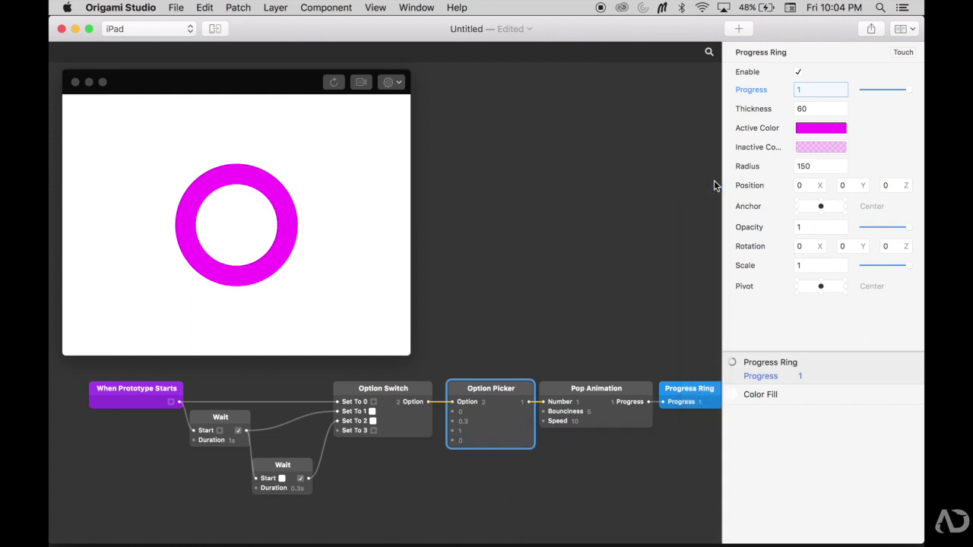
- Change the Option Picker's third and fourth values to 0.6 and 1
{"action": "left_click", "coordinate": [460, 430]}
{"action": "type", "text": "0"}
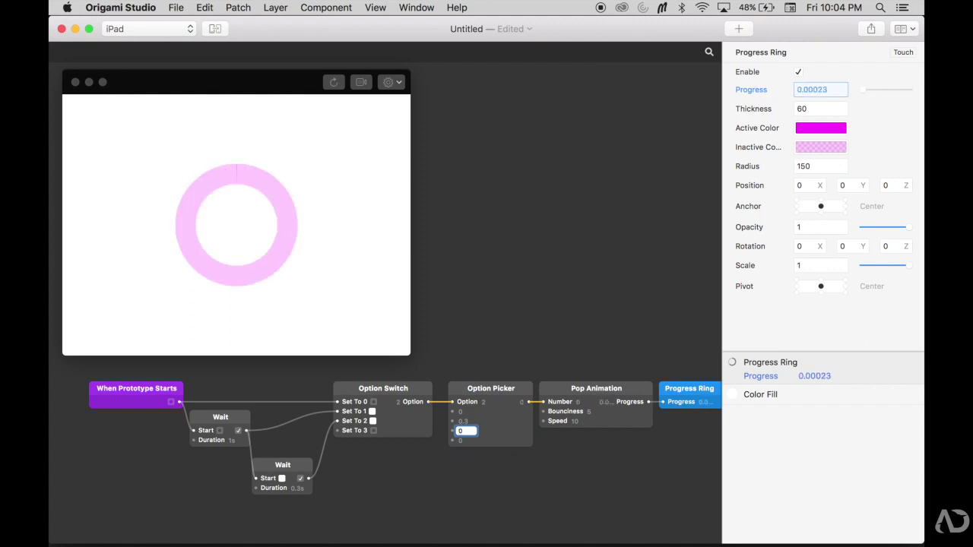
{"action": "type", "text": ".5"}
{"action": "key", "text": "Return"}
{"action": "left_click", "coordinate": [462, 440]}
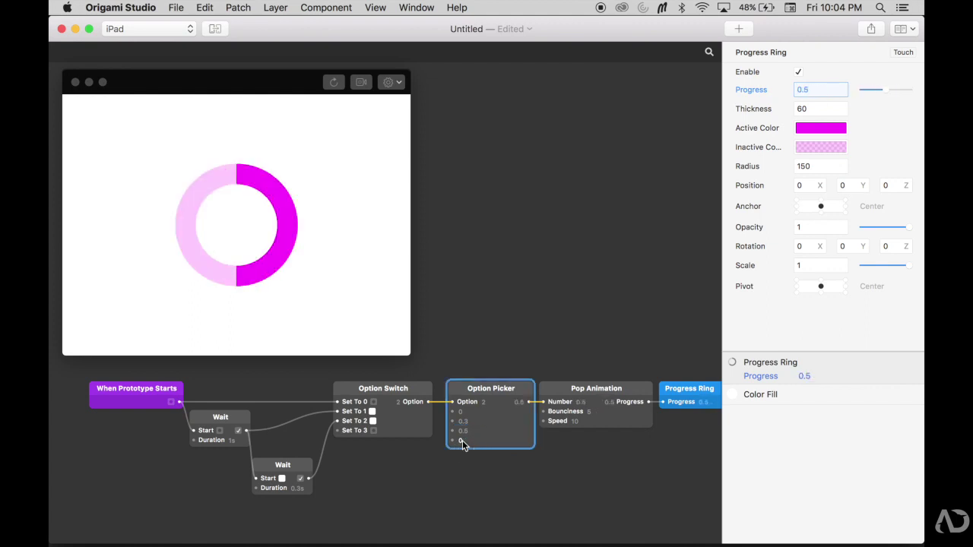
{"action": "left_click", "coordinate": [459, 481]}
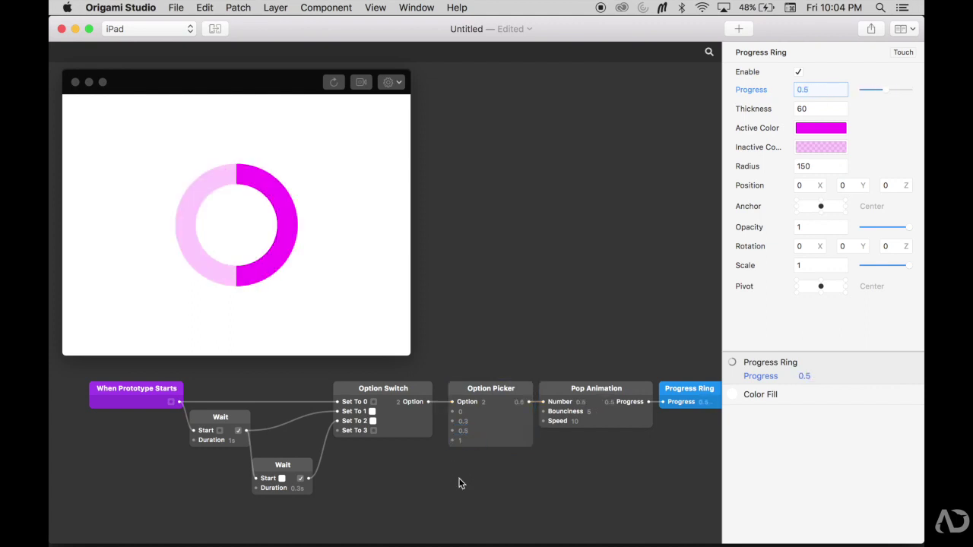
{"action": "scroll", "coordinate": [459, 483], "scroll_direction": "left", "scroll_amount": 2}
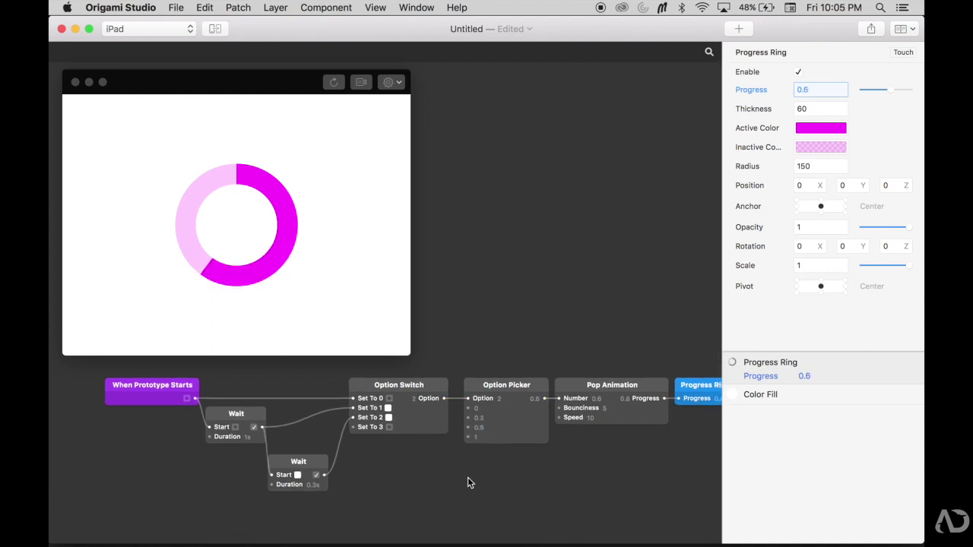
{"action": "scroll", "coordinate": [456, 475], "scroll_direction": "left", "scroll_amount": 5}
{"action": "left_click", "coordinate": [350, 452]}
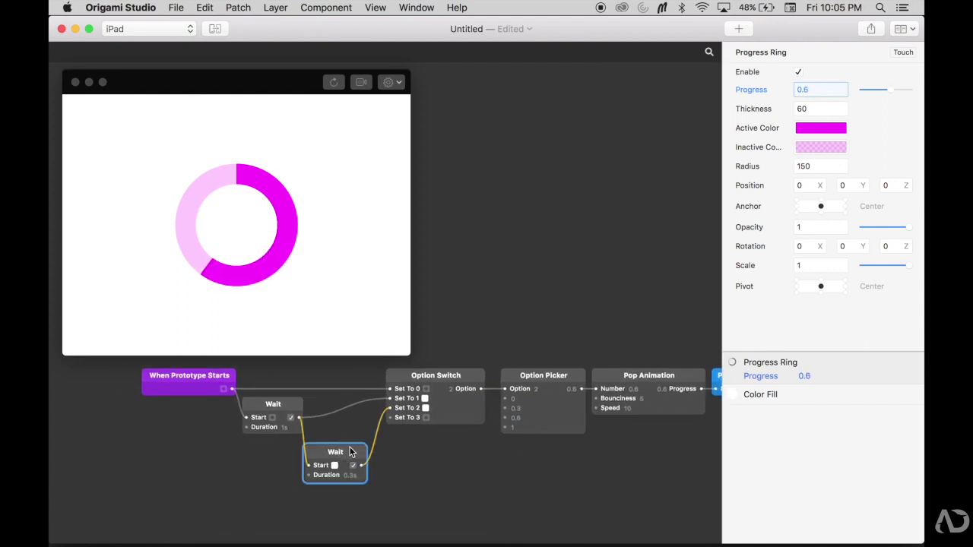
- Duplicate the second Wait node and detach the copied wire from its start
{"action": "key", "text": "cmd+d"}
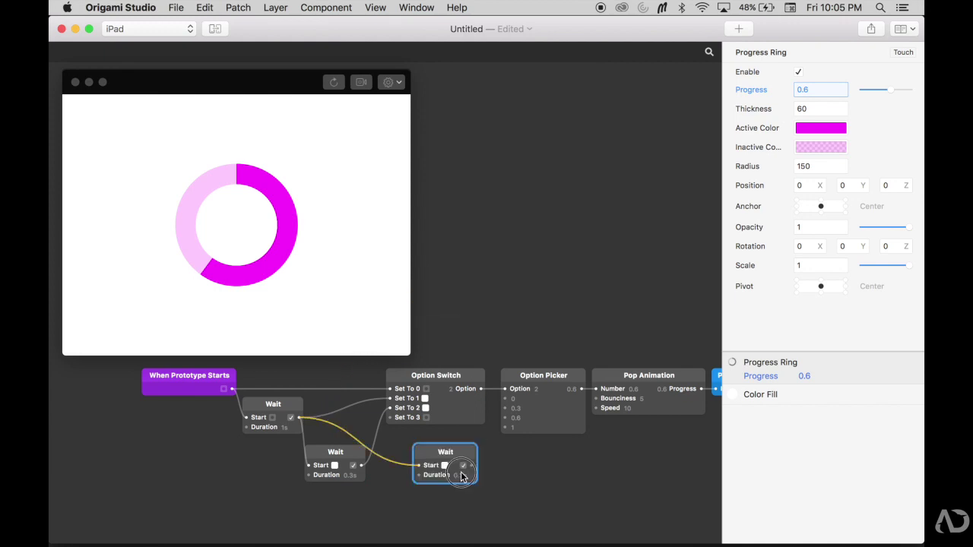
{"action": "left_click", "coordinate": [370, 516]}
{"action": "left_click_drag", "start_coordinate": [370, 516], "coordinate": [360, 473]}
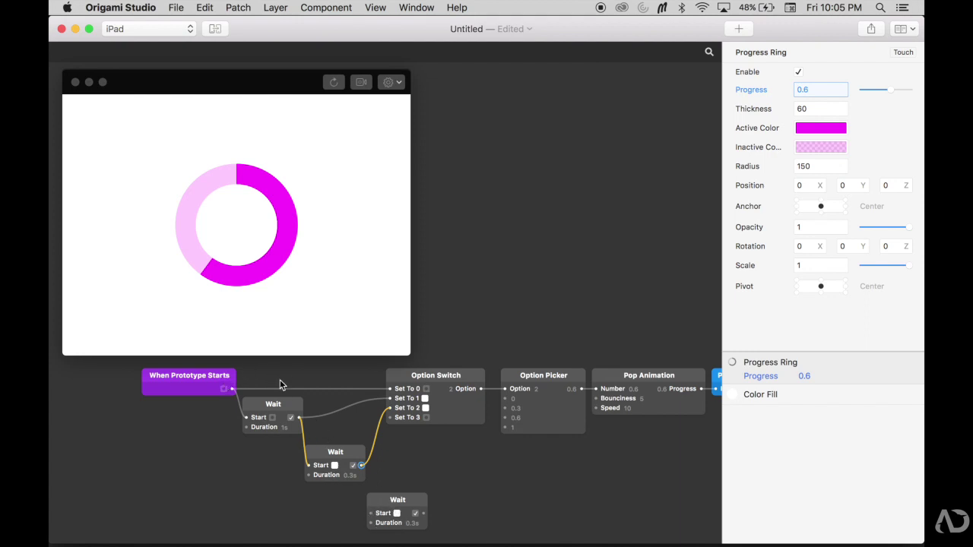
- Set both Wait durations to 0.6s and have the new Wait trigger the fourth option
{"action": "double_click", "coordinate": [351, 475]}
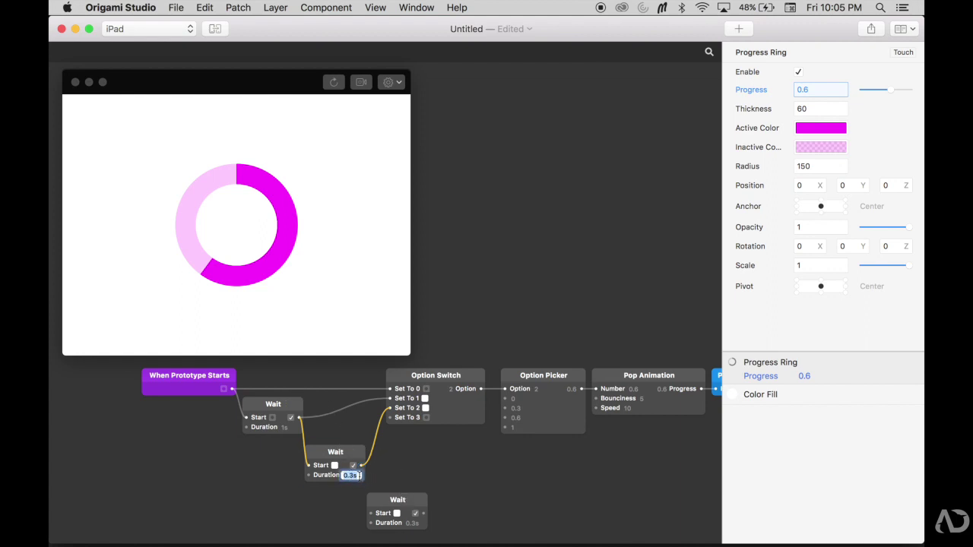
{"action": "left_click", "coordinate": [360, 475]}
{"action": "key", "text": "BackSpace"}
{"action": "left_click", "coordinate": [414, 523]}
{"action": "type", "text": "0"}
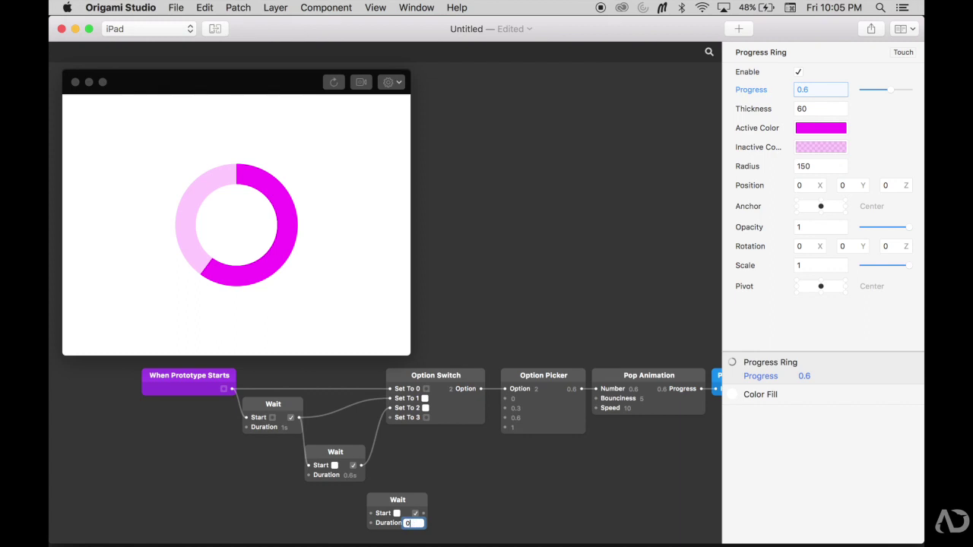
{"action": "left_click", "coordinate": [472, 516]}
{"action": "left_click_drag", "start_coordinate": [362, 465], "coordinate": [389, 418]}
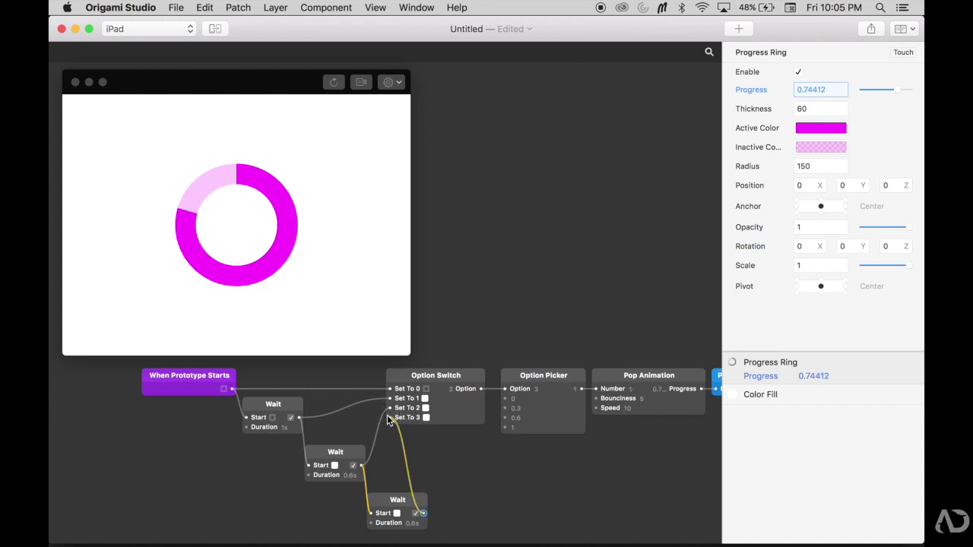
{"action": "left_click", "coordinate": [459, 473]}
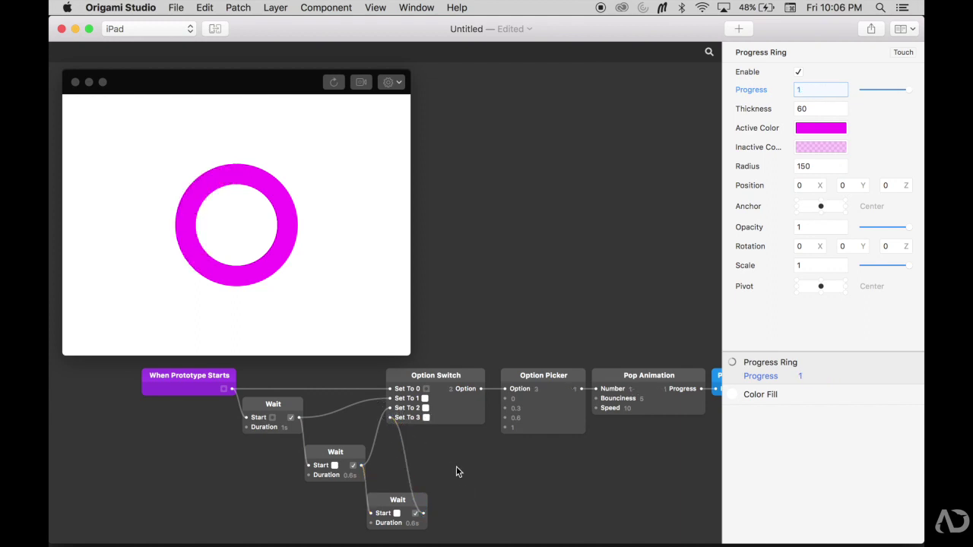
{"action": "left_click", "coordinate": [333, 82]}
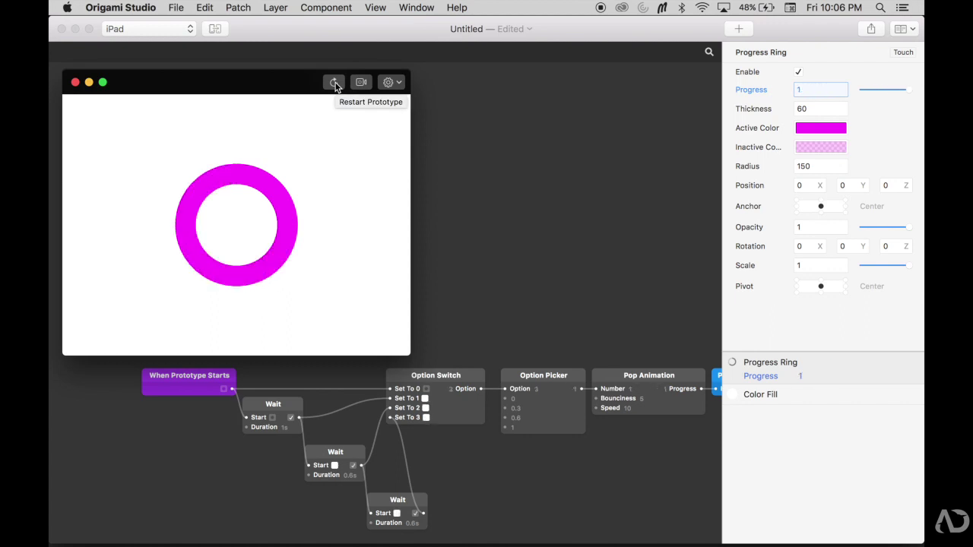
{"action": "left_click", "coordinate": [334, 82]}
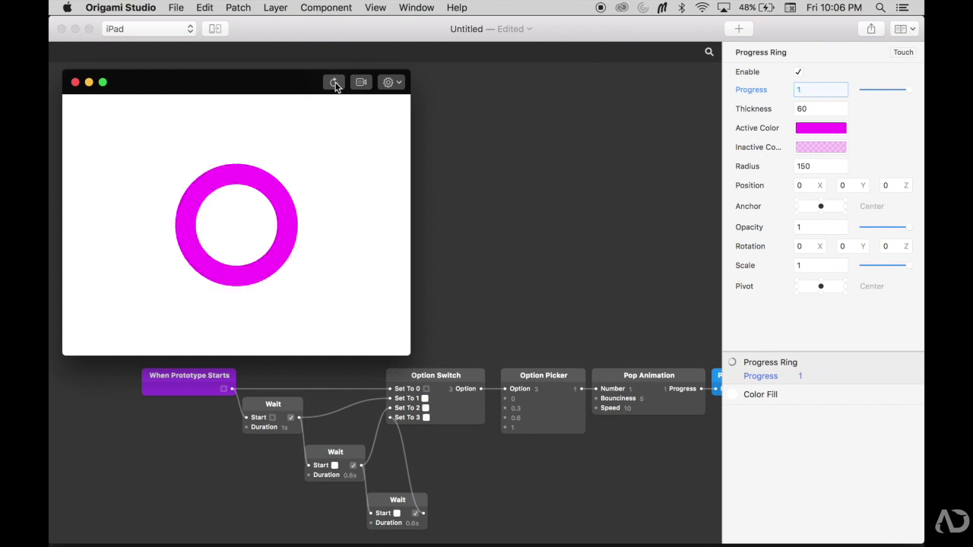
{"action": "left_click", "coordinate": [458, 171]}
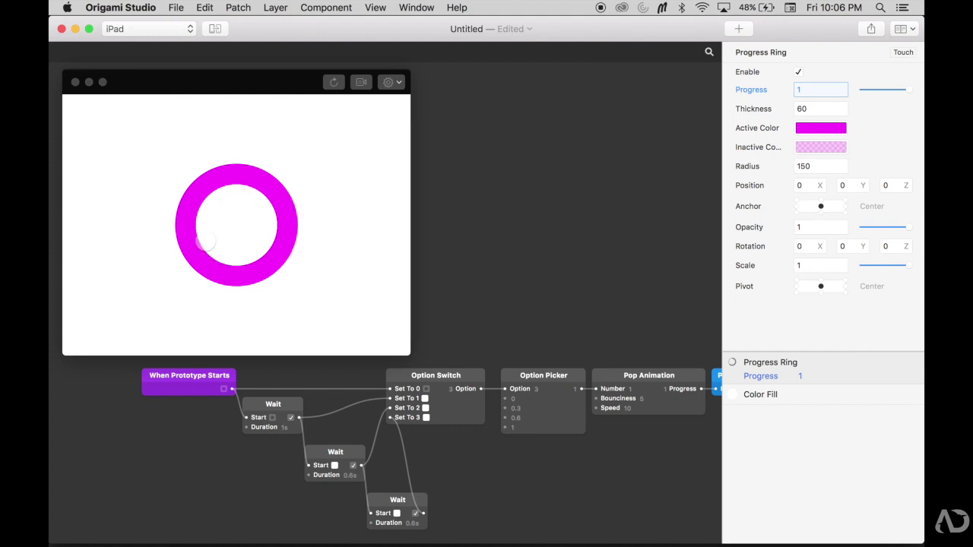
{"action": "scroll", "coordinate": [489, 359], "scroll_direction": "right", "scroll_amount": 5}
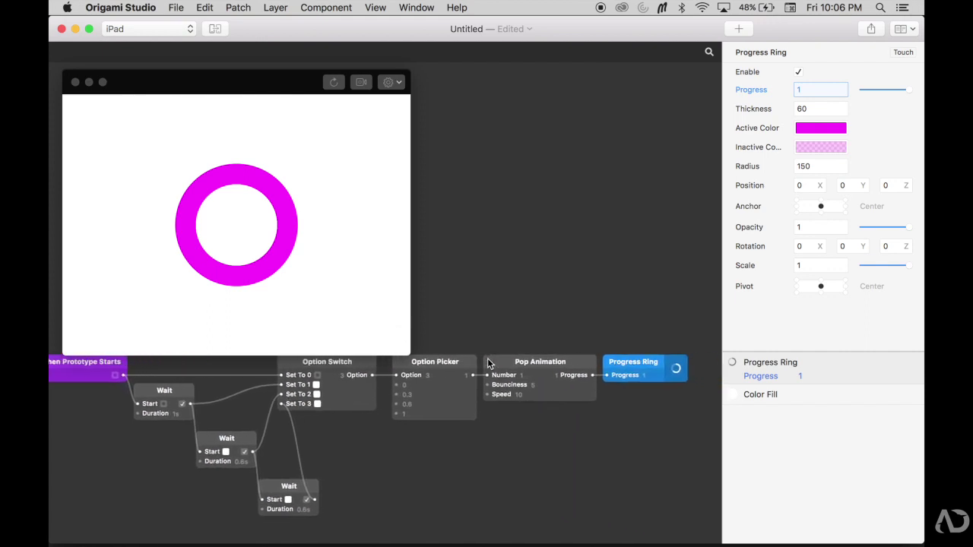
{"action": "scroll", "coordinate": [489, 364], "scroll_direction": "right", "scroll_amount": 5}
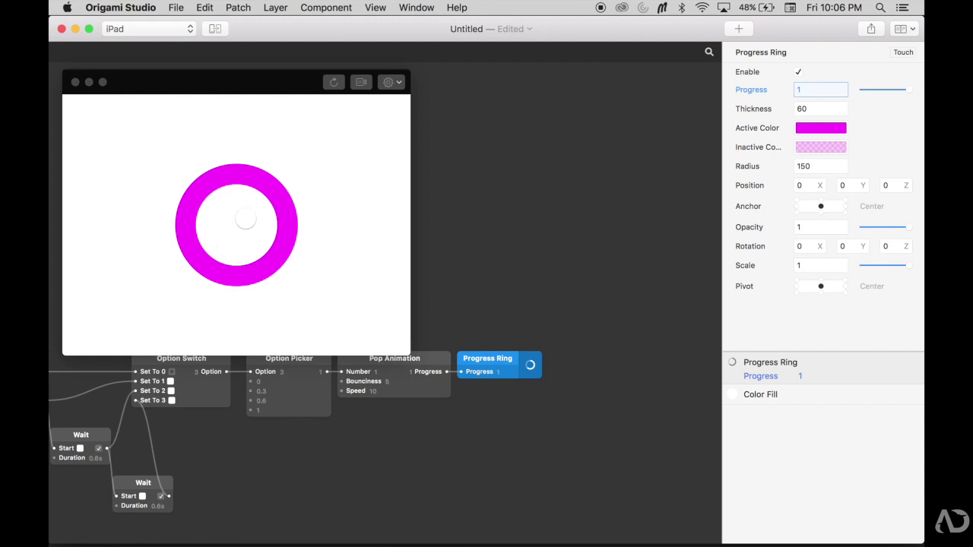
{"action": "scroll", "coordinate": [358, 426], "scroll_direction": "left", "scroll_amount": 2}
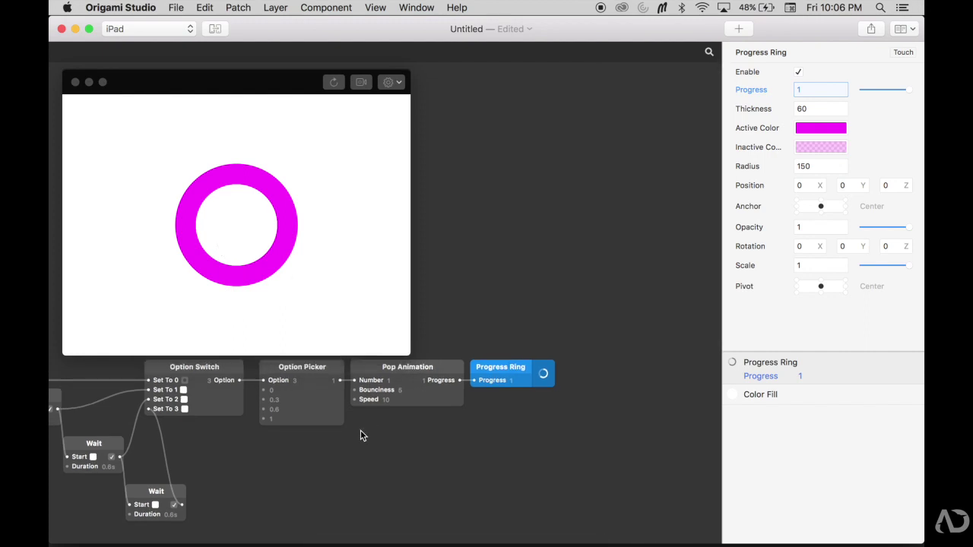
- Add an Equals patch comparing the Option Picker output against a Second Value of 1
{"action": "double_click", "coordinate": [403, 467]}
{"action": "type", "text": "eq"}
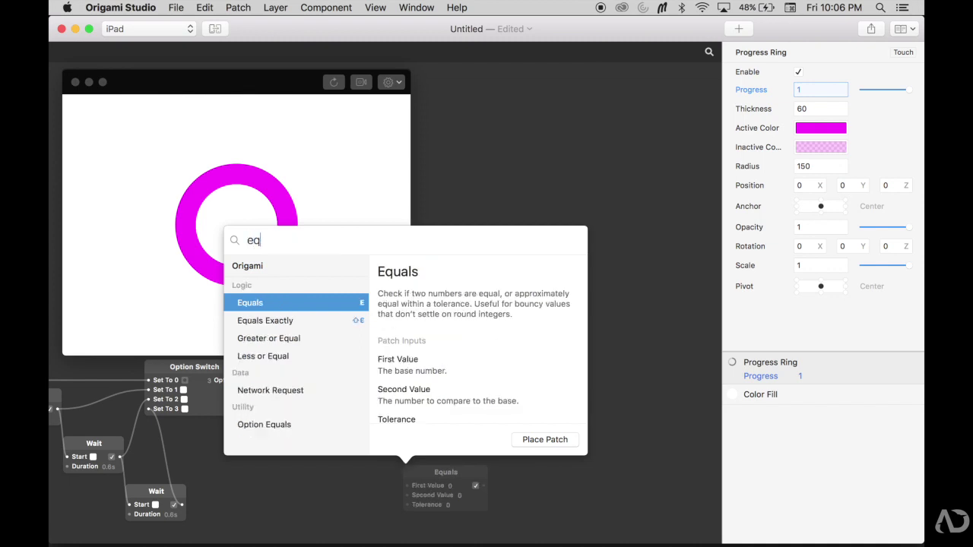
{"action": "key", "text": "Return"}
{"action": "left_click", "coordinate": [424, 478]}
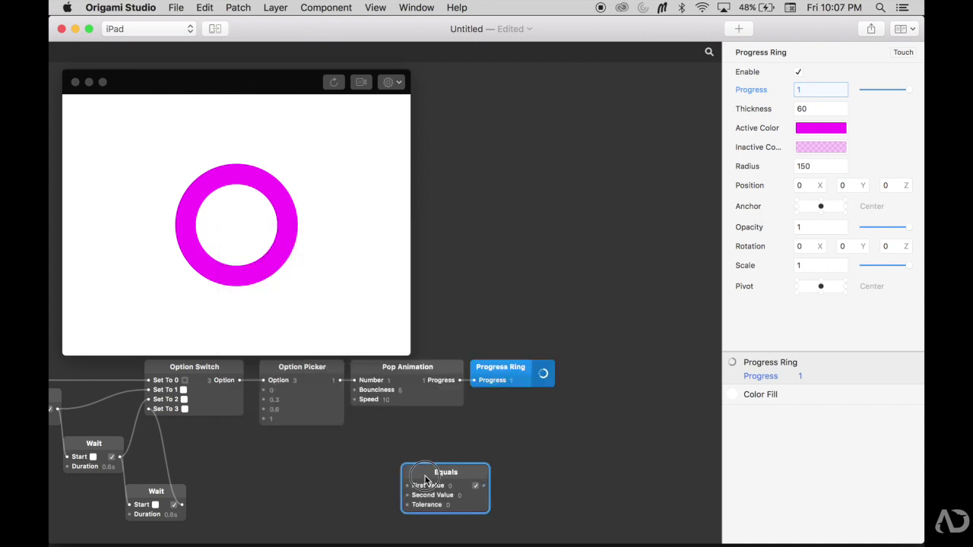
{"action": "left_click_drag", "start_coordinate": [424, 479], "coordinate": [376, 465]}
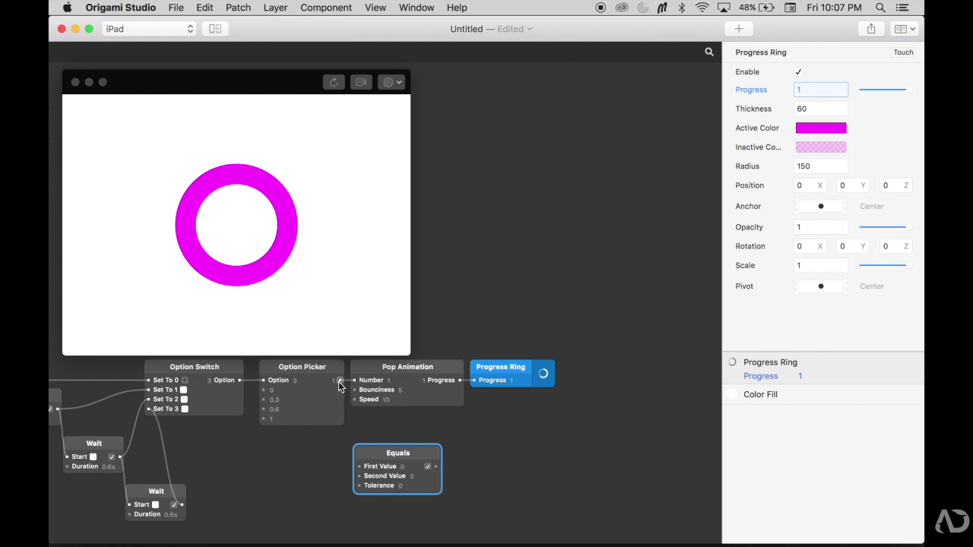
{"action": "left_click_drag", "start_coordinate": [340, 380], "coordinate": [359, 466]}
{"action": "left_click", "coordinate": [411, 476]}
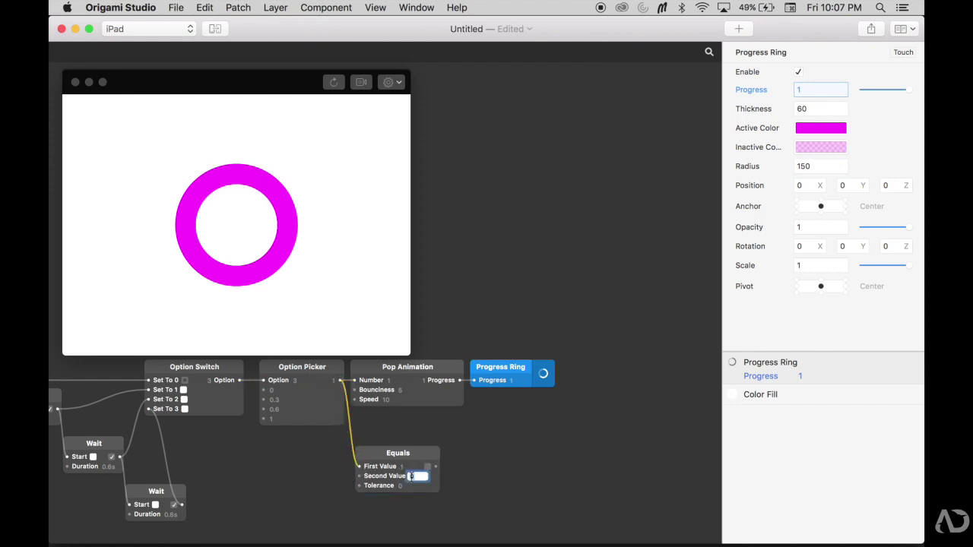
{"action": "left_click", "coordinate": [452, 488]}
- Add a Switch patch beside Equals, to be turned on by its result
{"action": "double_click", "coordinate": [462, 469]}
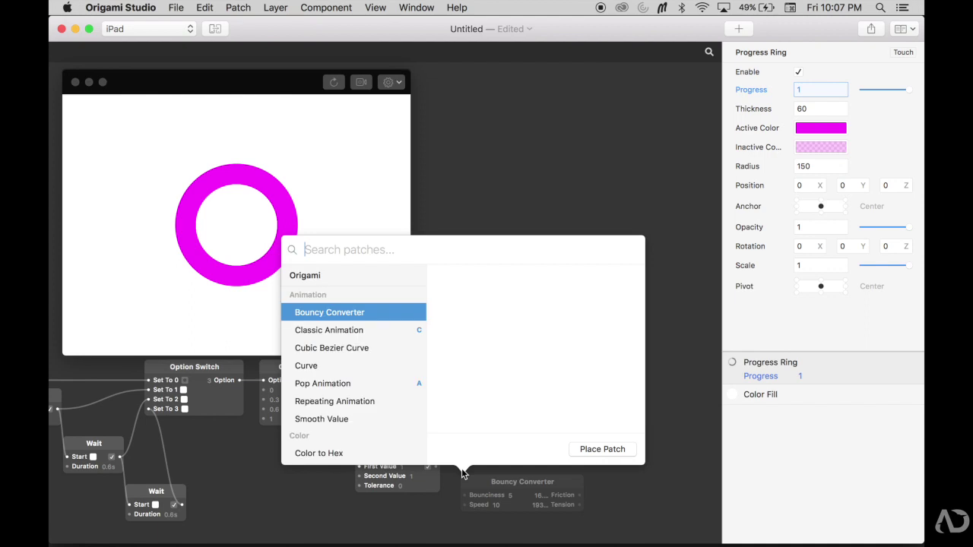
{"action": "type", "text": "swi"}
{"action": "key", "text": "Return"}
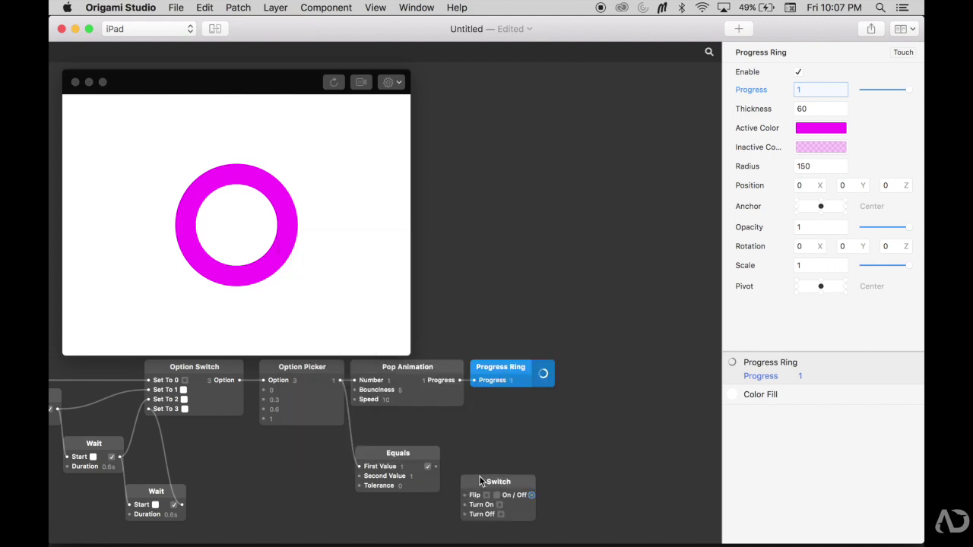
{"action": "left_click_drag", "start_coordinate": [483, 482], "coordinate": [459, 481]}
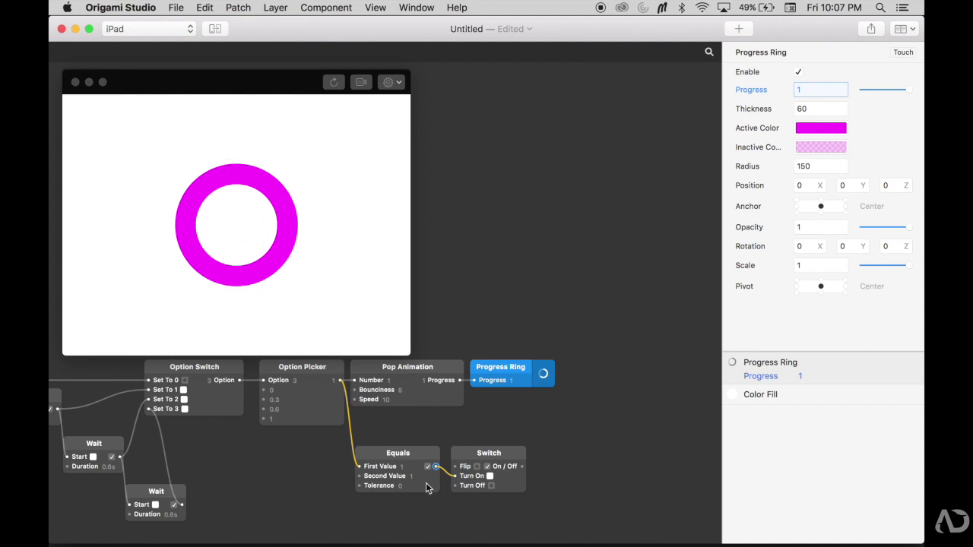
{"action": "double_click", "coordinate": [542, 466]}
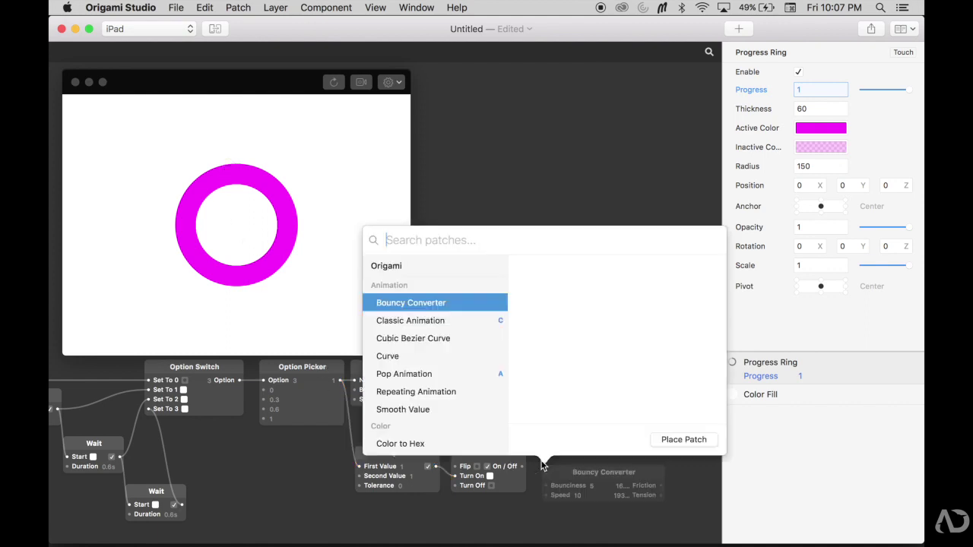
- Add a Color-type Transition beside the Switch, blending from magenta to purple
{"action": "type", "text": "tra"}
{"action": "key", "text": "Down"}
{"action": "key", "text": "Return"}
{"action": "left_click_drag", "start_coordinate": [586, 473], "coordinate": [580, 454]}
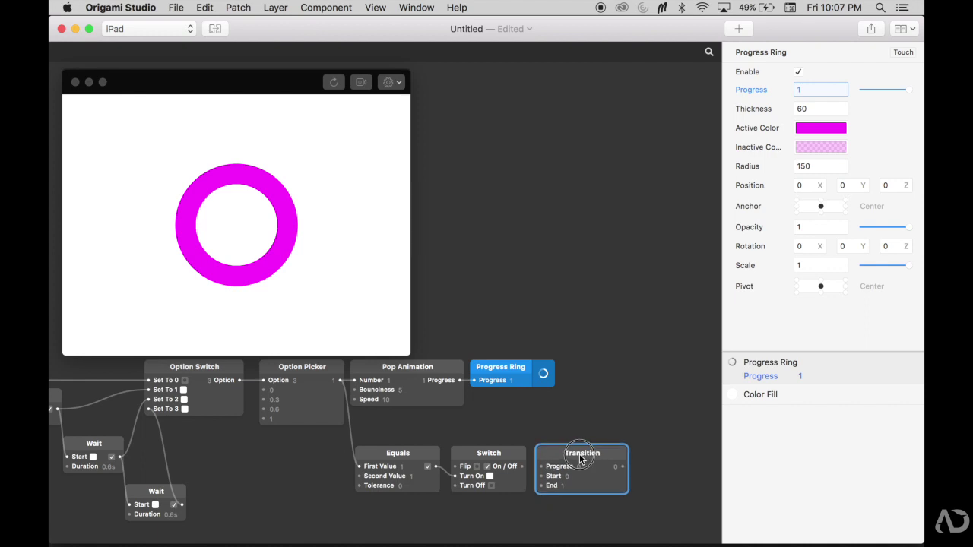
{"action": "right_click", "coordinate": [579, 453]}
{"action": "mouse_move", "coordinate": [589, 460]}
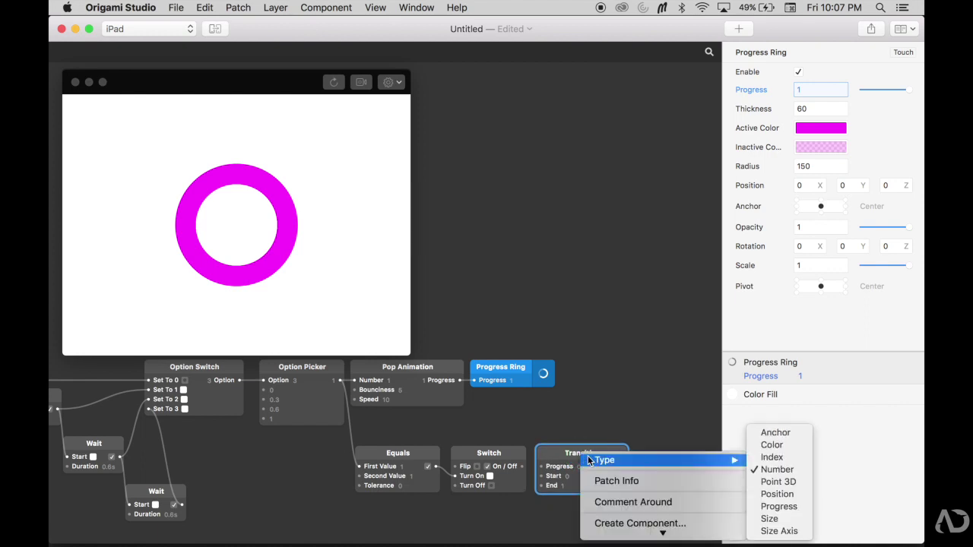
{"action": "left_click", "coordinate": [794, 446]}
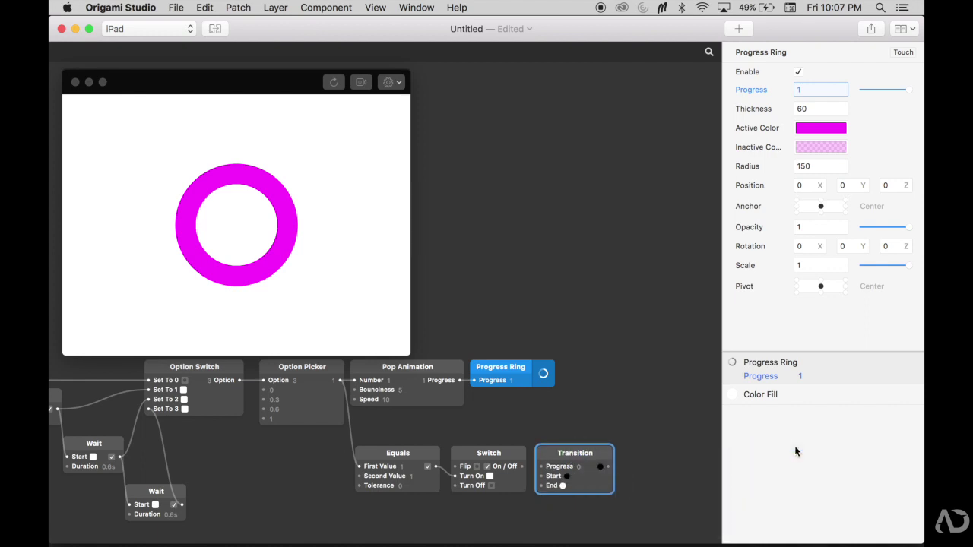
{"action": "left_click", "coordinate": [566, 476]}
{"action": "left_click", "coordinate": [629, 516]}
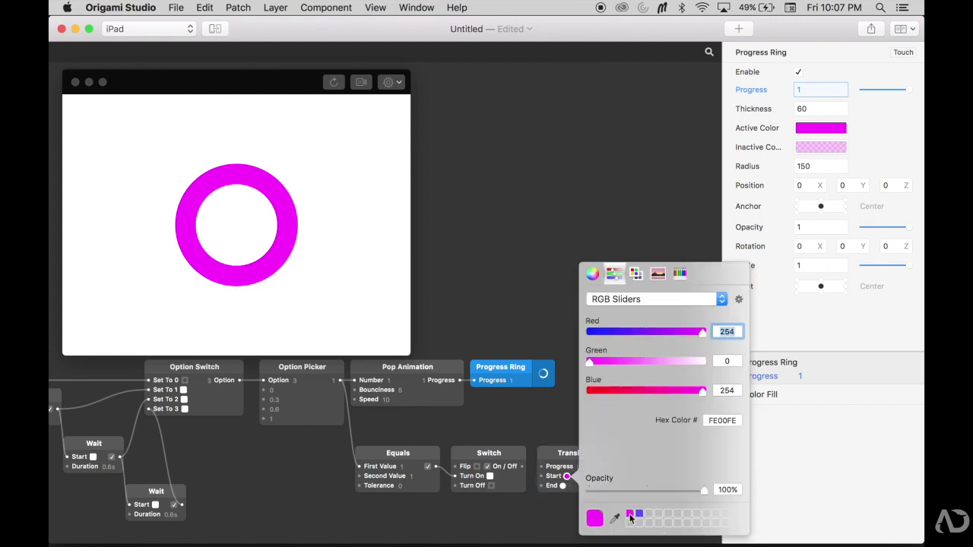
{"action": "left_click", "coordinate": [566, 476]}
{"action": "left_click", "coordinate": [562, 486]}
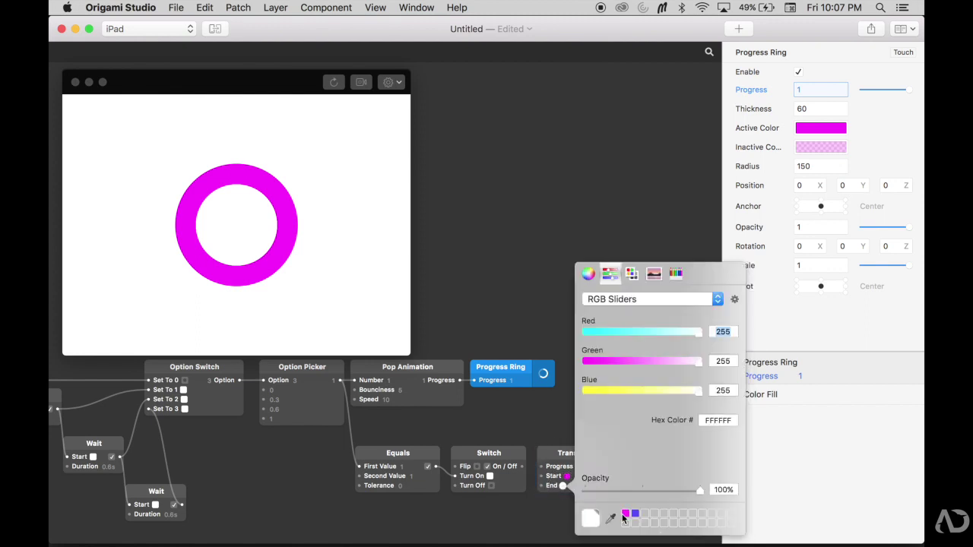
{"action": "left_click", "coordinate": [635, 514]}
{"action": "left_click", "coordinate": [546, 504]}
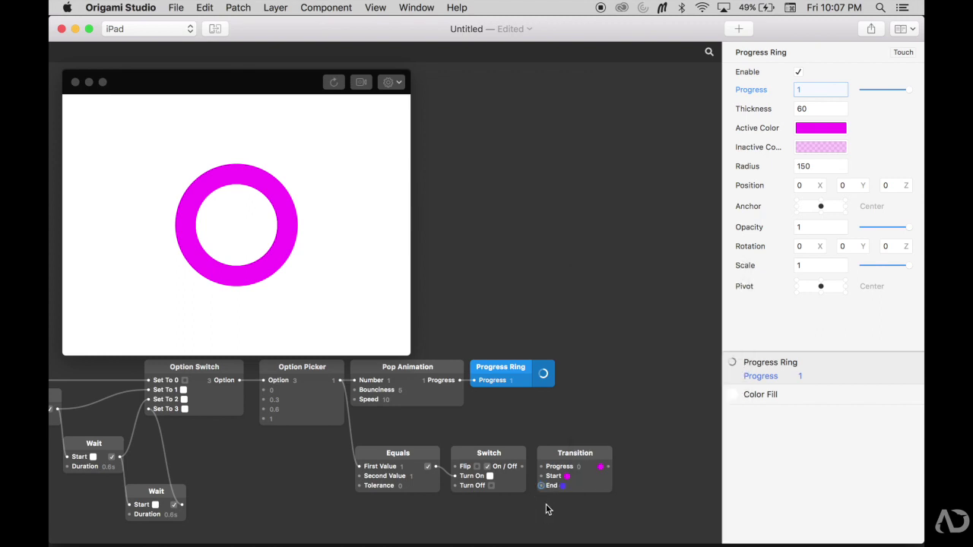
- Wire the Switch into the Transition's Progress and its output to the ring's Active Color
{"action": "scroll", "coordinate": [545, 504], "scroll_direction": "right", "scroll_amount": 2}
{"action": "scroll", "coordinate": [546, 504], "scroll_direction": "down", "scroll_amount": 1}
{"action": "left_click_drag", "start_coordinate": [500, 459], "coordinate": [521, 460]}
{"action": "left_click", "coordinate": [566, 446]}
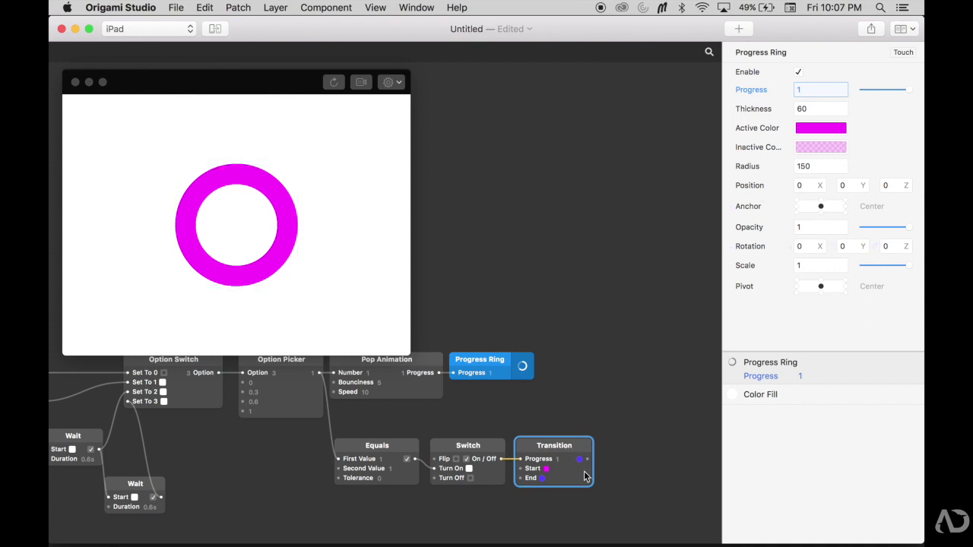
{"action": "left_click_drag", "start_coordinate": [587, 459], "coordinate": [731, 128]}
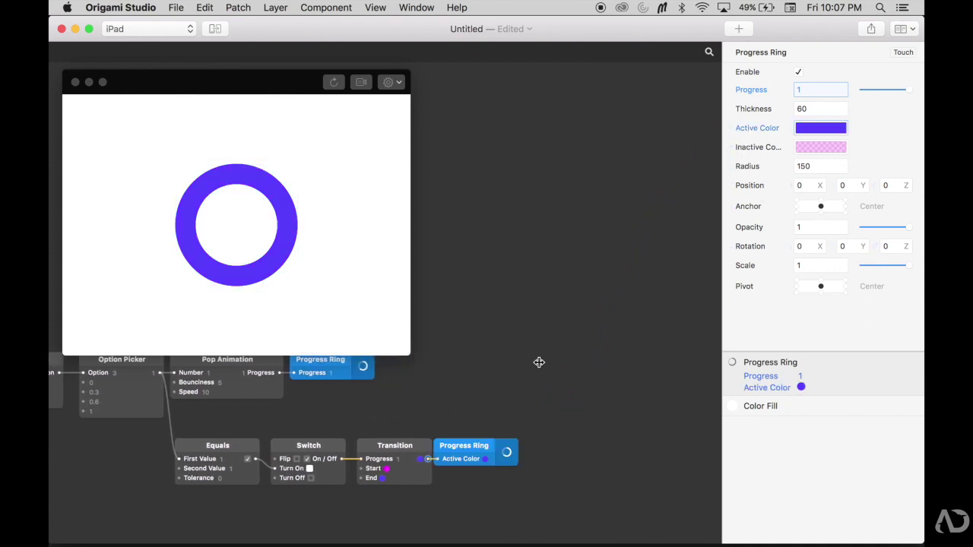
- Paste the checkmark image as a layer, anchor it to Center, and rename it 'check'
{"action": "scroll", "coordinate": [539, 364], "scroll_direction": "down", "scroll_amount": 2}
{"action": "scroll", "coordinate": [539, 367], "scroll_direction": "down", "scroll_amount": 1}
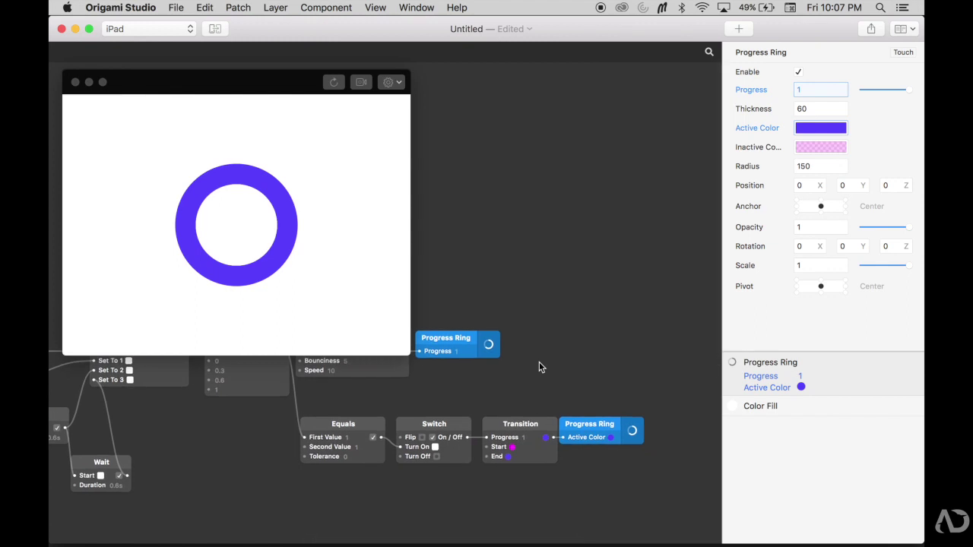
{"action": "key", "text": "super+v"}
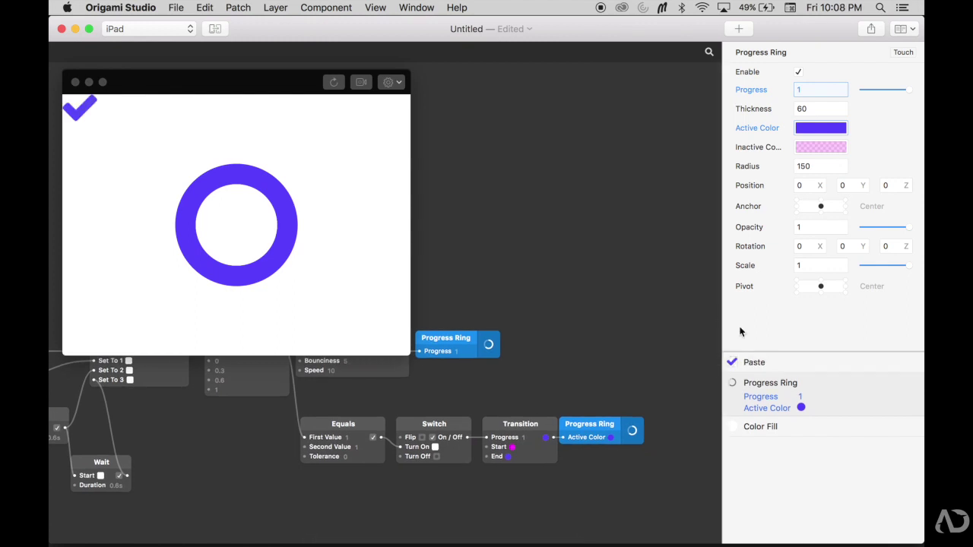
{"action": "left_click", "coordinate": [756, 361]}
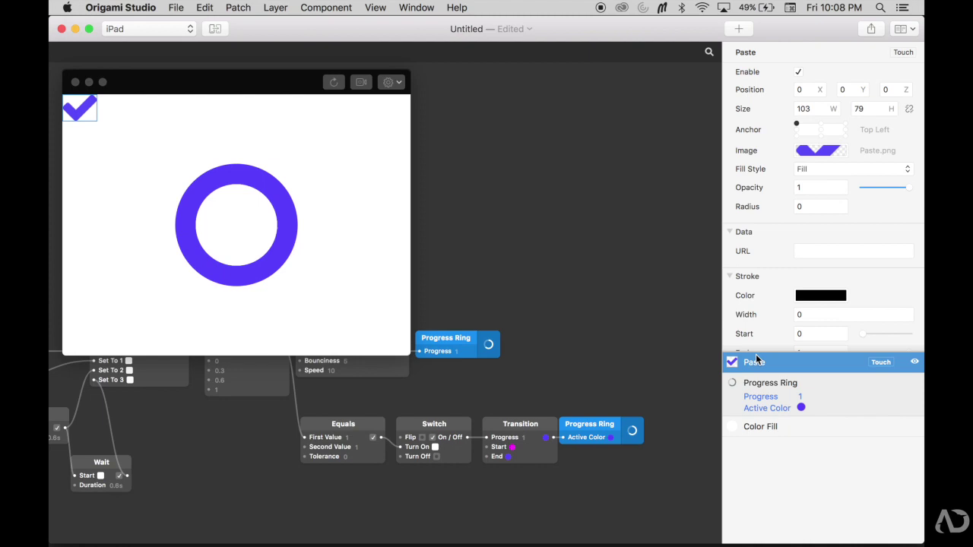
{"action": "left_click", "coordinate": [820, 130]}
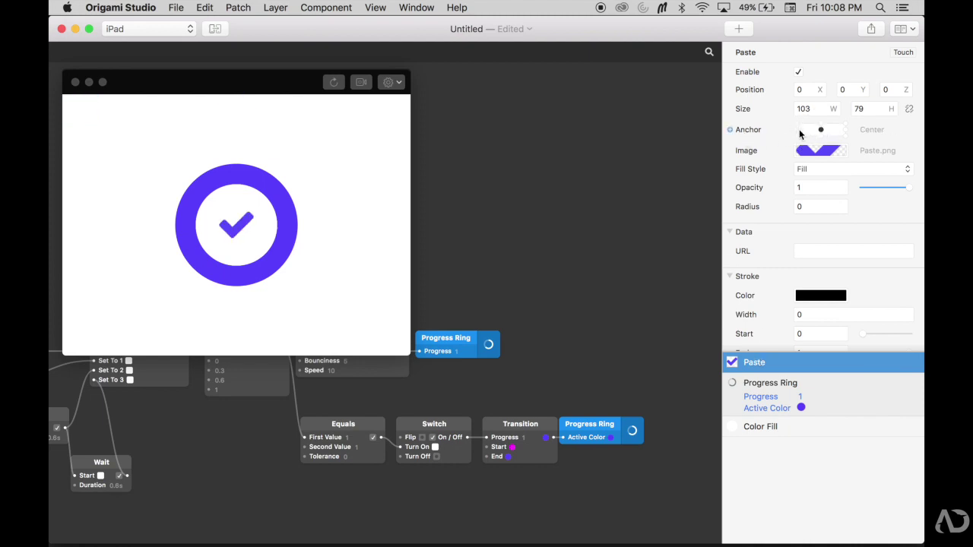
{"action": "double_click", "coordinate": [755, 362]}
{"action": "type", "text": "check"}
{"action": "key", "text": "Return"}
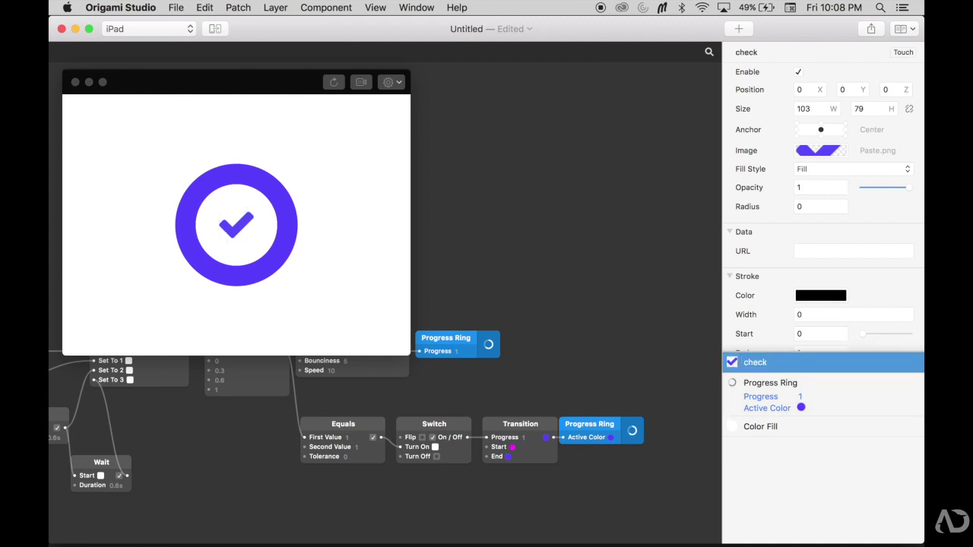
- Add a second Transition patch under the first, fed by the Switch's On/Off output
{"action": "double_click", "coordinate": [490, 492]}
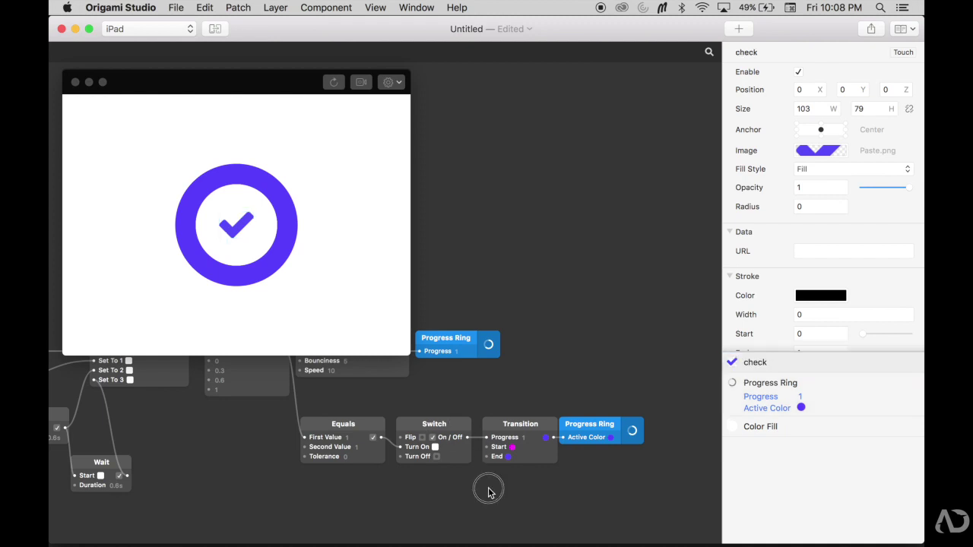
{"action": "type", "text": "tra"}
{"action": "key", "text": "Return"}
{"action": "left_click_drag", "start_coordinate": [520, 501], "coordinate": [514, 482]}
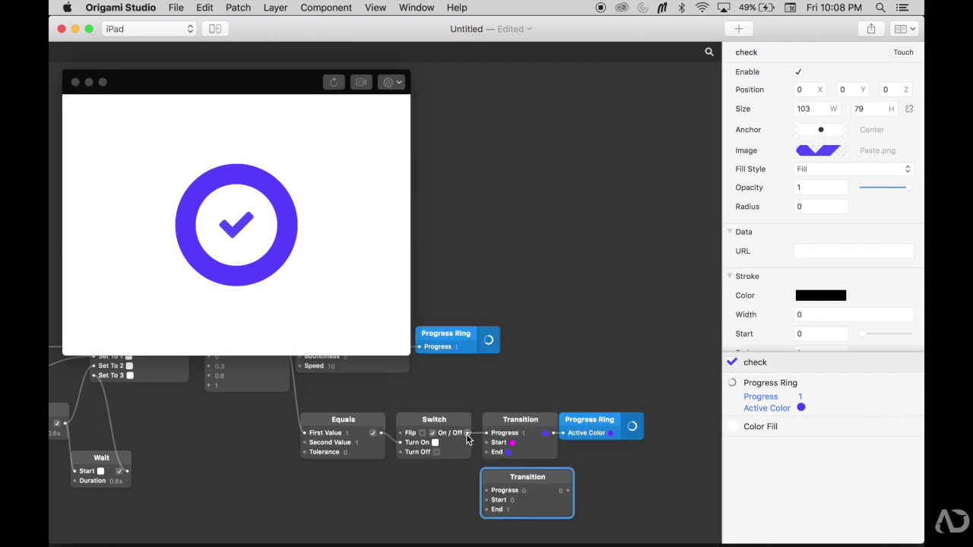
{"action": "left_click_drag", "start_coordinate": [468, 432], "coordinate": [485, 490]}
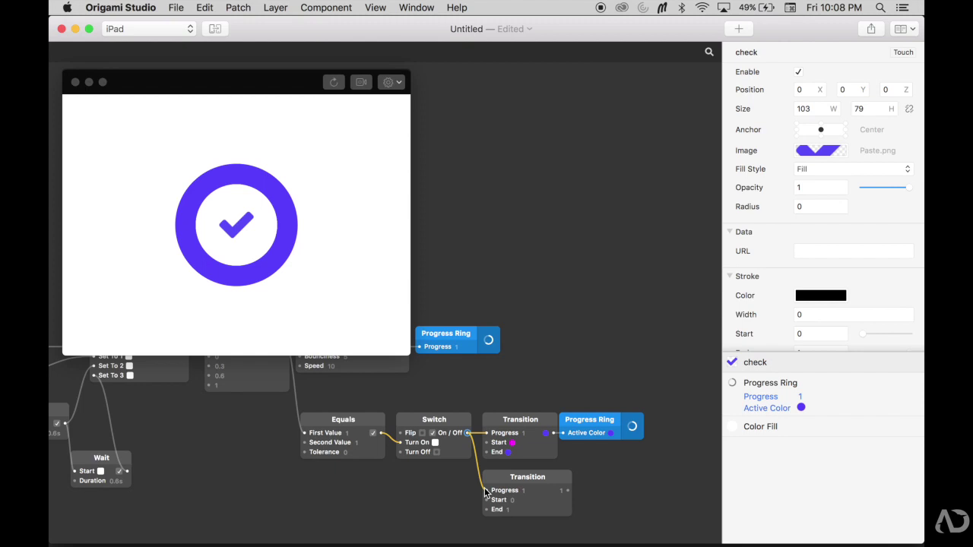
- Link the new Transition's output to the check layer's Transform Scale and restart the preview
{"action": "left_click", "coordinate": [781, 363]}
{"action": "scroll", "coordinate": [776, 300], "scroll_direction": "down", "scroll_amount": 5}
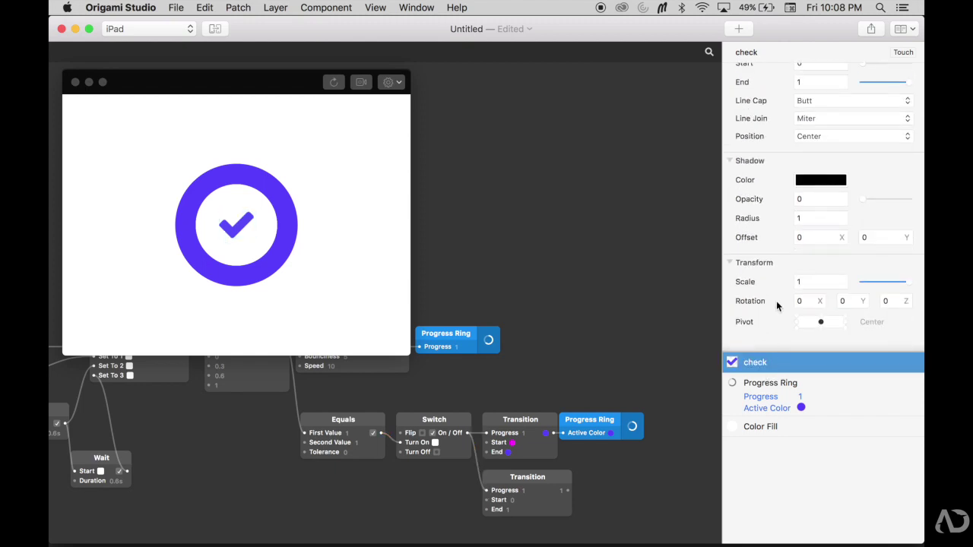
{"action": "left_click_drag", "start_coordinate": [567, 491], "coordinate": [727, 296]}
{"action": "scroll", "coordinate": [576, 326], "scroll_direction": "left", "scroll_amount": 4}
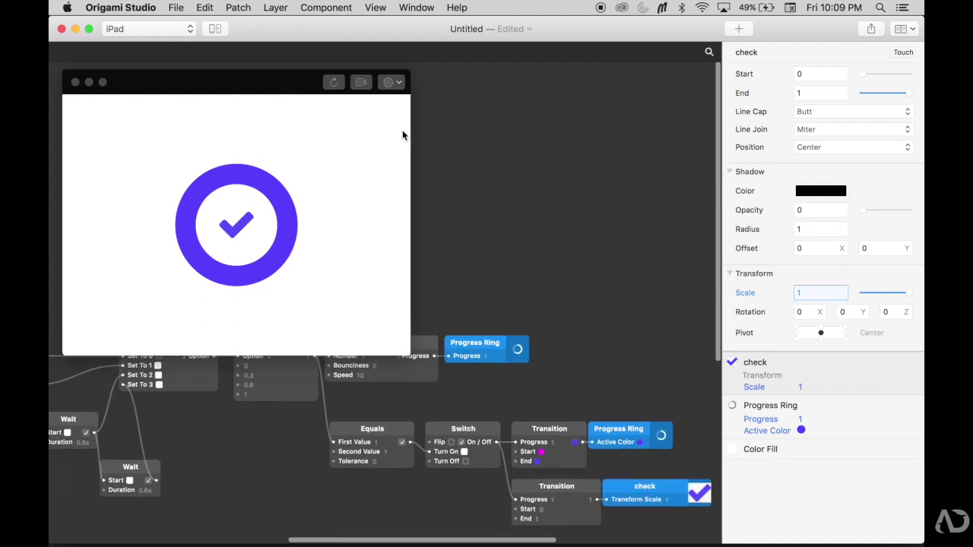
{"action": "left_click", "coordinate": [332, 84]}
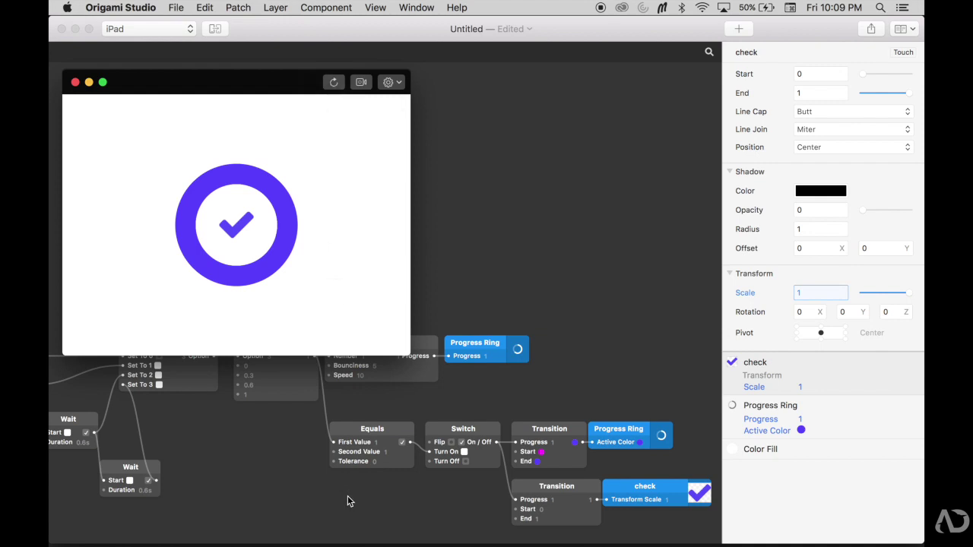
- Add a Pop Animation fed by the Switch output, driving the upper colour Transition
{"action": "double_click", "coordinate": [596, 384]}
{"action": "type", "text": "p"}
{"action": "key", "text": "Return"}
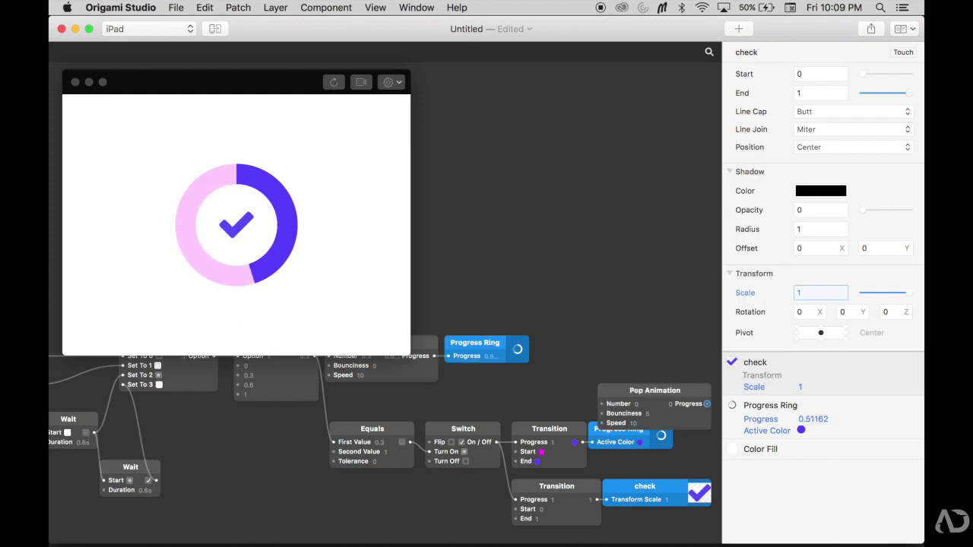
{"action": "left_click_drag", "start_coordinate": [654, 393], "coordinate": [579, 368]}
{"action": "left_click_drag", "start_coordinate": [496, 442], "coordinate": [524, 374]}
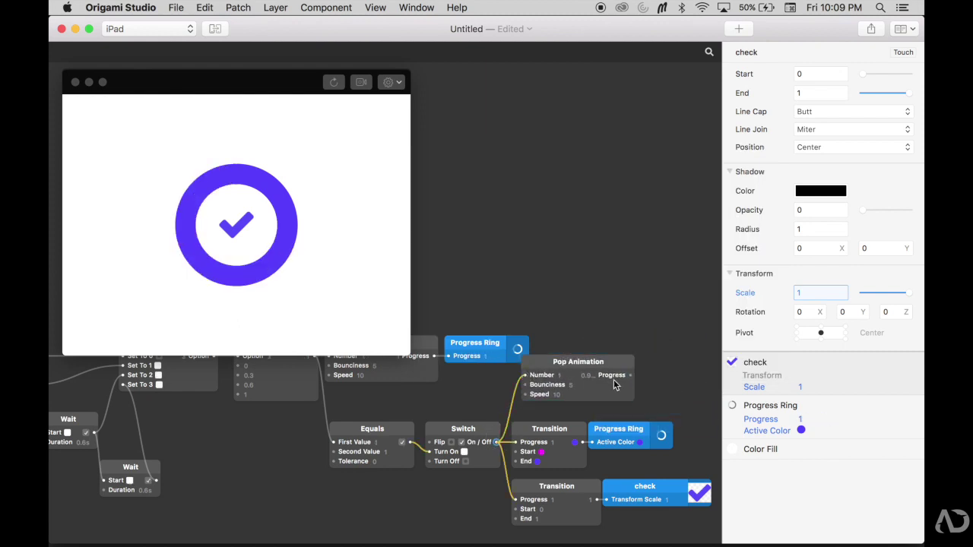
{"action": "left_click_drag", "start_coordinate": [630, 375], "coordinate": [517, 442]}
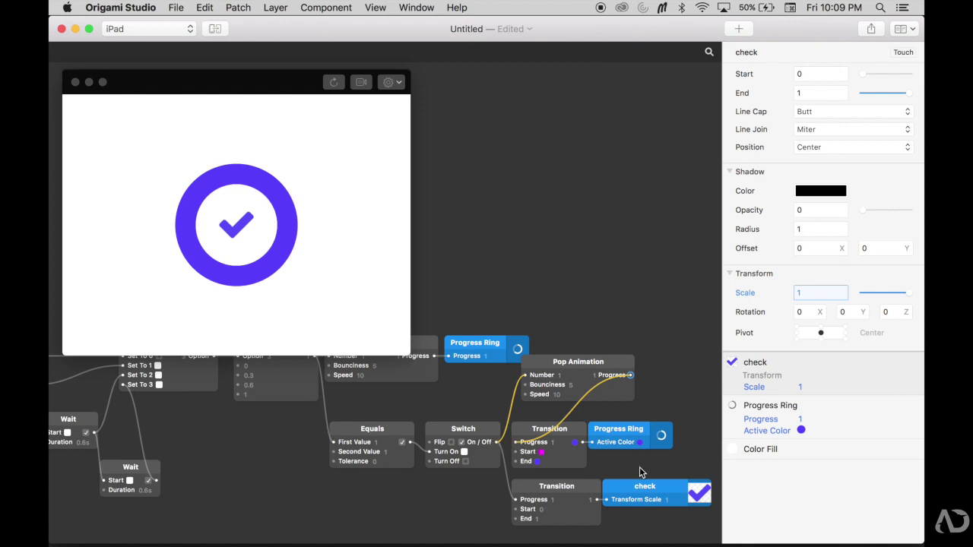
- Have Pop Animation also drive the checkmark Transition, align the nodes, and restart the preview
{"action": "left_click_drag", "start_coordinate": [645, 469], "coordinate": [532, 418]}
{"action": "left_click_drag", "start_coordinate": [660, 432], "coordinate": [746, 432]}
{"action": "left_click_drag", "start_coordinate": [614, 370], "coordinate": [600, 410]}
{"action": "scroll", "coordinate": [600, 427], "scroll_direction": "right", "scroll_amount": 5}
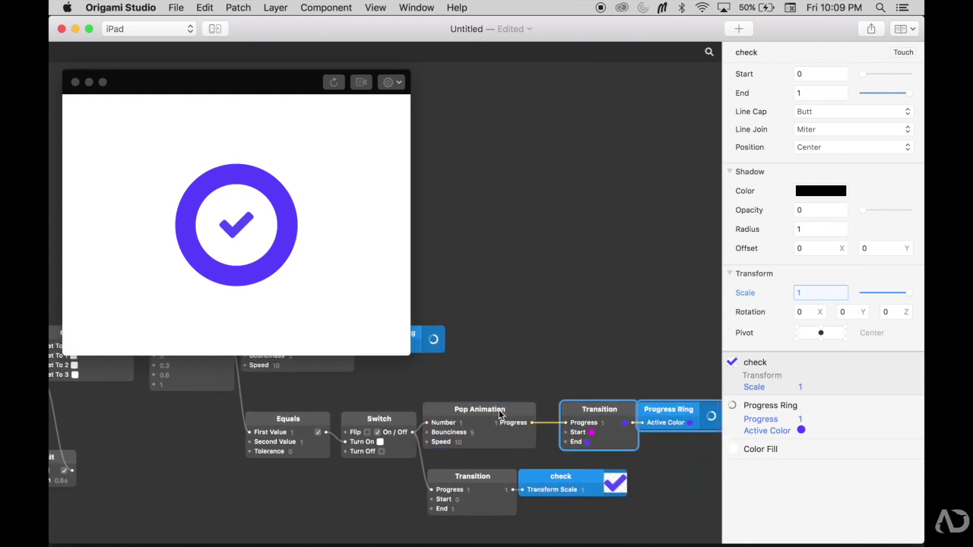
{"action": "left_click_drag", "start_coordinate": [501, 415], "coordinate": [431, 489]}
{"action": "scroll", "coordinate": [496, 510], "scroll_direction": "down", "scroll_amount": 1}
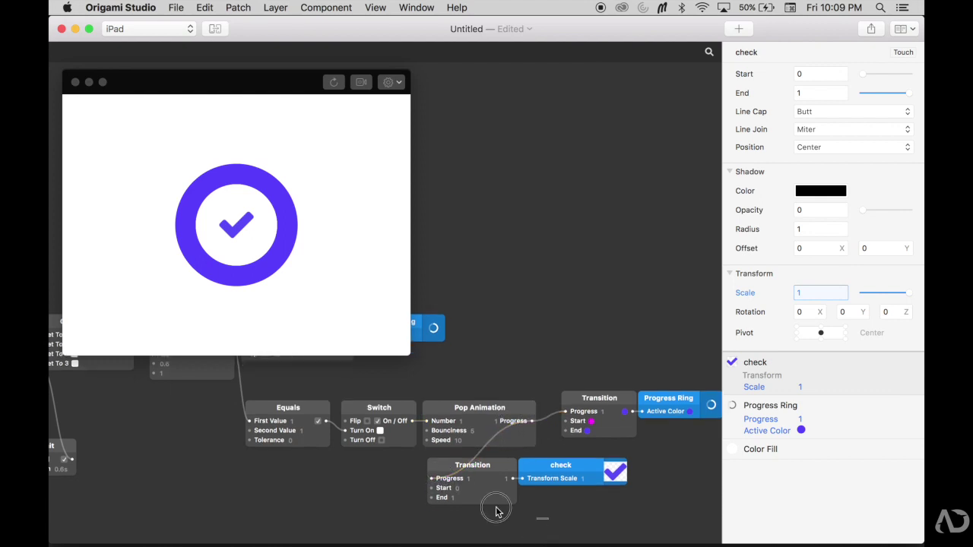
{"action": "left_click_drag", "start_coordinate": [494, 464], "coordinate": [618, 464]}
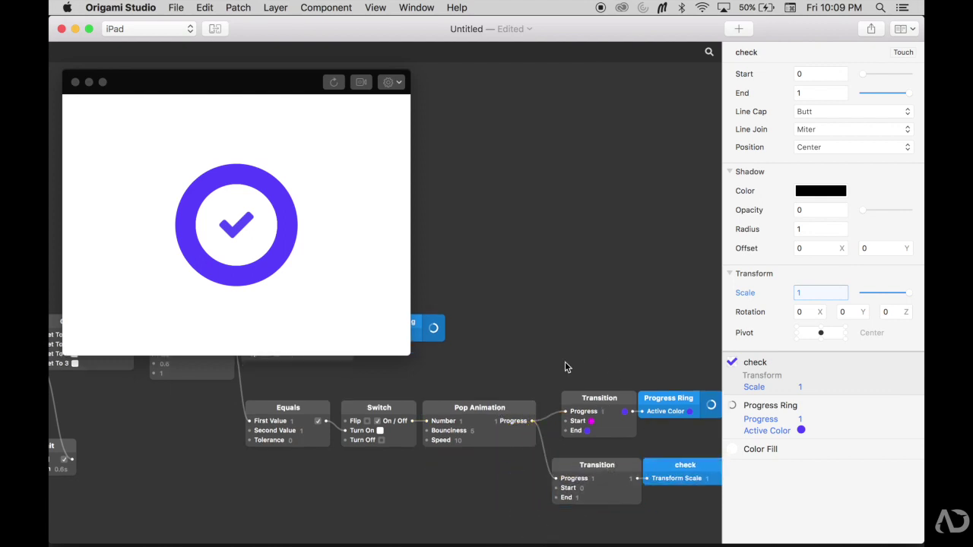
{"action": "left_click_drag", "start_coordinate": [593, 398], "coordinate": [581, 407]}
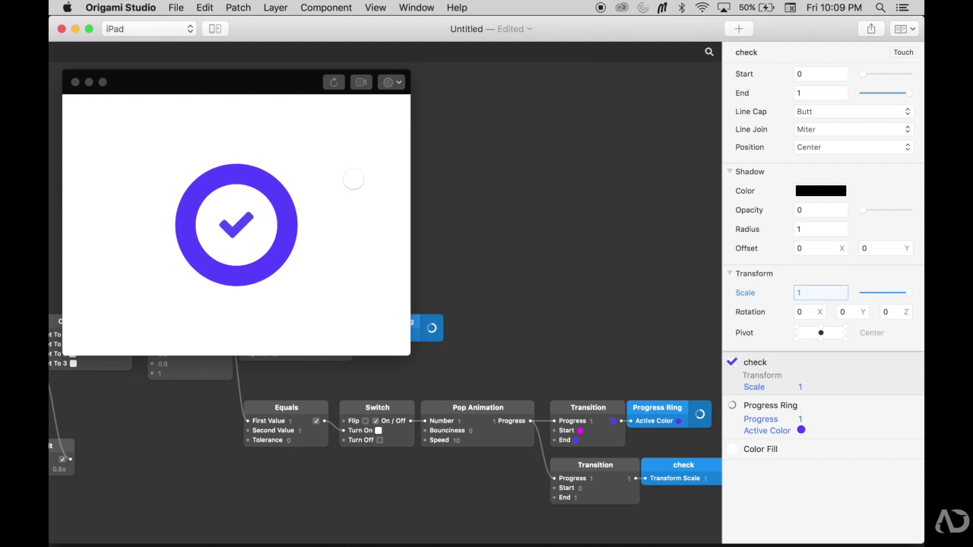
{"action": "left_click", "coordinate": [333, 82]}
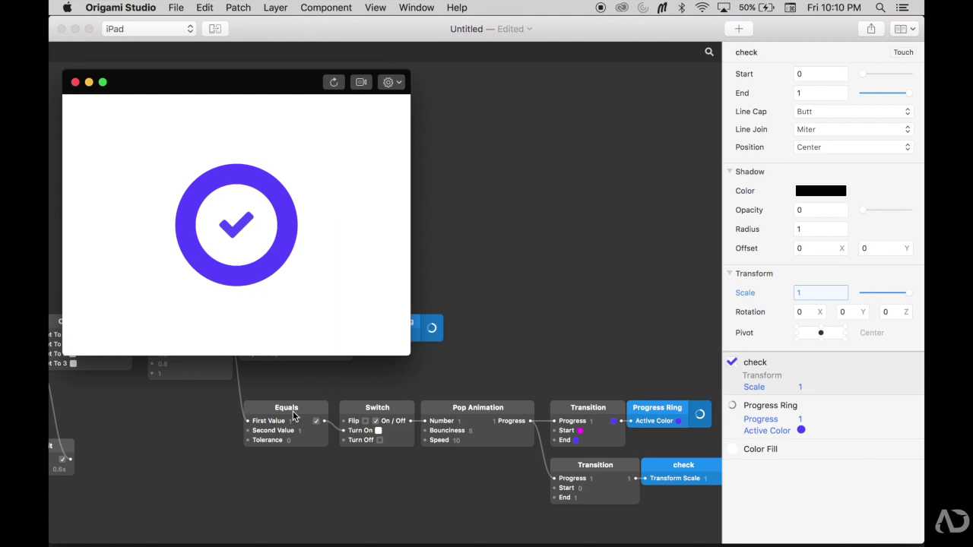
- Add a Wait patch with a 0.2s duration
{"action": "scroll", "coordinate": [312, 466], "scroll_direction": "left", "scroll_amount": 2}
{"action": "double_click", "coordinate": [344, 473]}
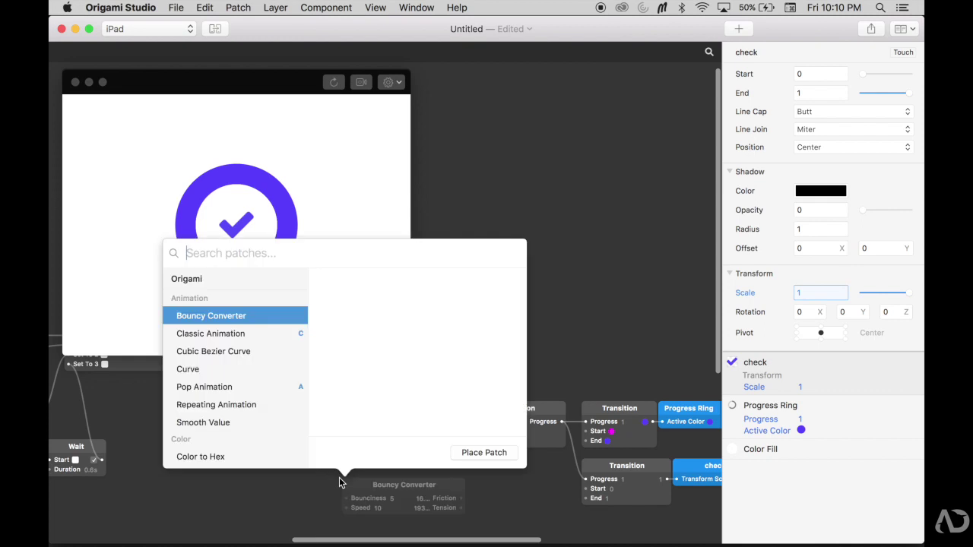
{"action": "type", "text": "wait"}
{"action": "key", "text": "Return"}
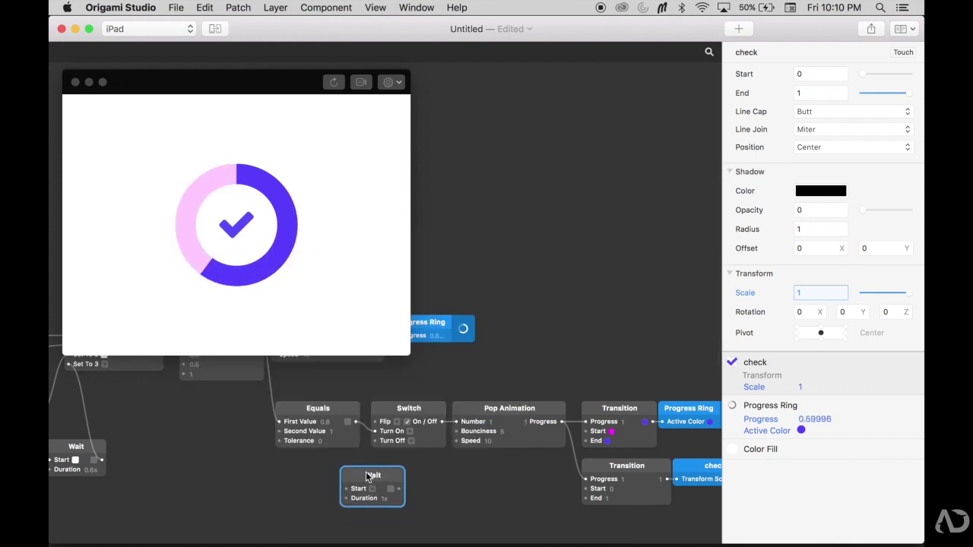
{"action": "left_click", "coordinate": [385, 498]}
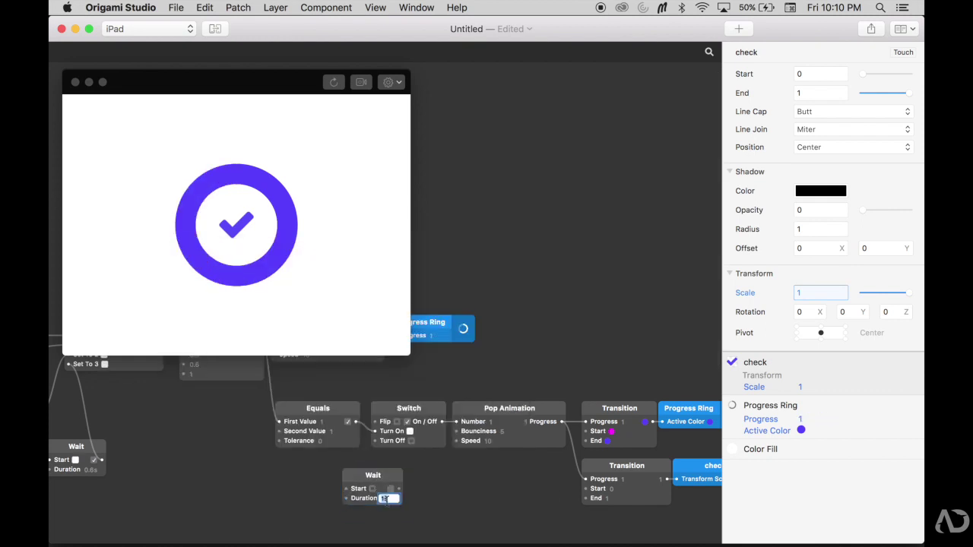
{"action": "key", "text": "Return"}
- Wire Equals into the Wait and the Wait into Switch Turn On, align the row, and replay
{"action": "left_click_drag", "start_coordinate": [355, 421], "coordinate": [287, 464]}
{"action": "left_click", "coordinate": [380, 431]}
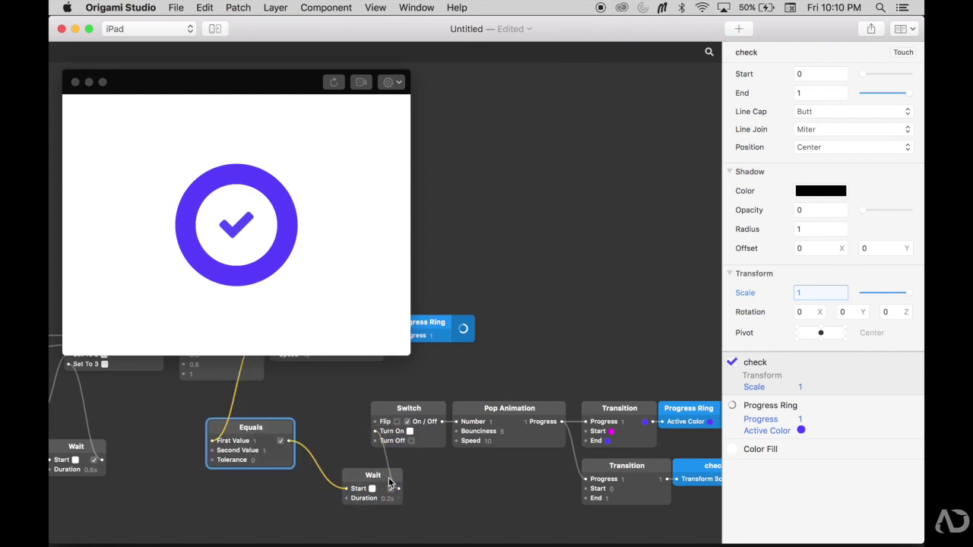
{"action": "left_click_drag", "start_coordinate": [341, 494], "coordinate": [281, 409]}
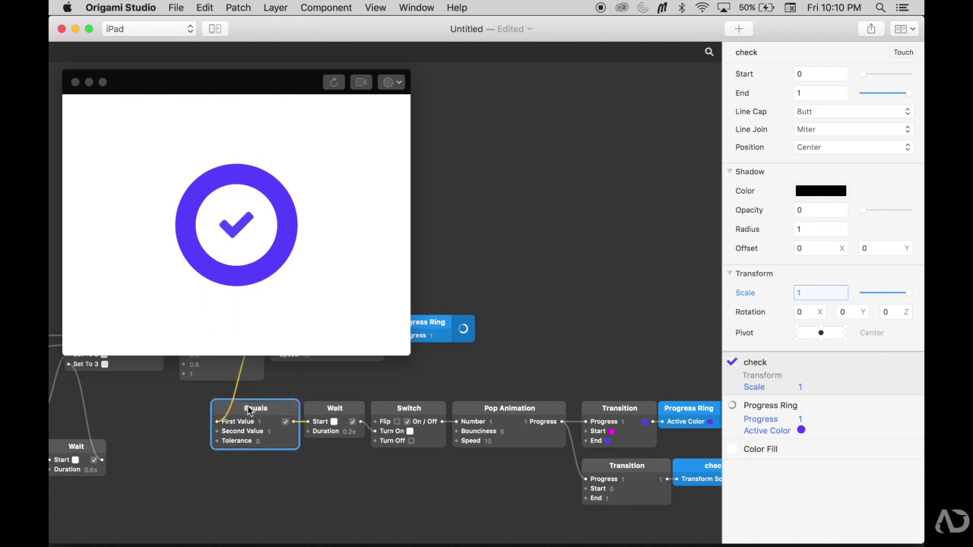
{"action": "left_click_drag", "start_coordinate": [190, 414], "coordinate": [571, 473]}
{"action": "scroll", "coordinate": [571, 473], "scroll_direction": "left", "scroll_amount": 8}
{"action": "scroll", "coordinate": [371, 487], "scroll_direction": "up", "scroll_amount": 4}
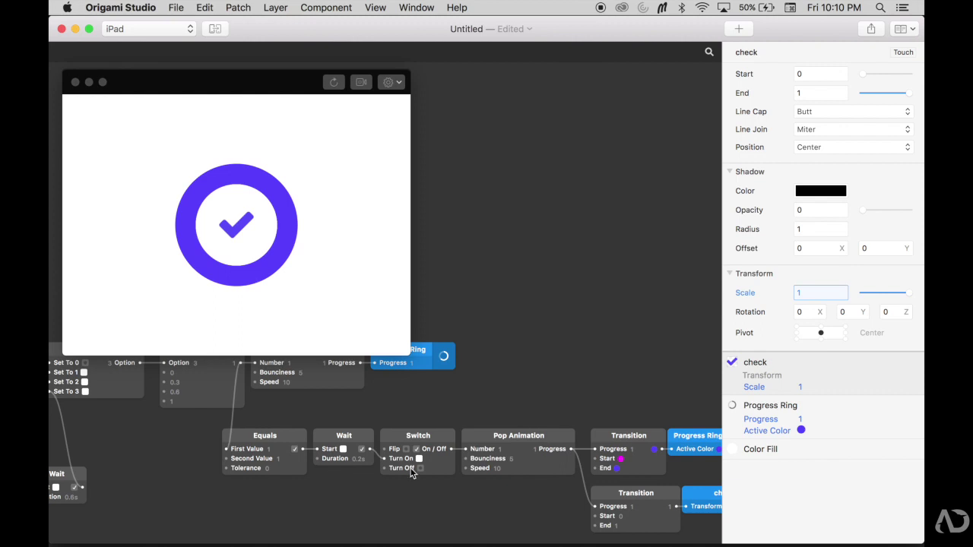
{"action": "scroll", "coordinate": [410, 471], "scroll_direction": "right", "scroll_amount": 5}
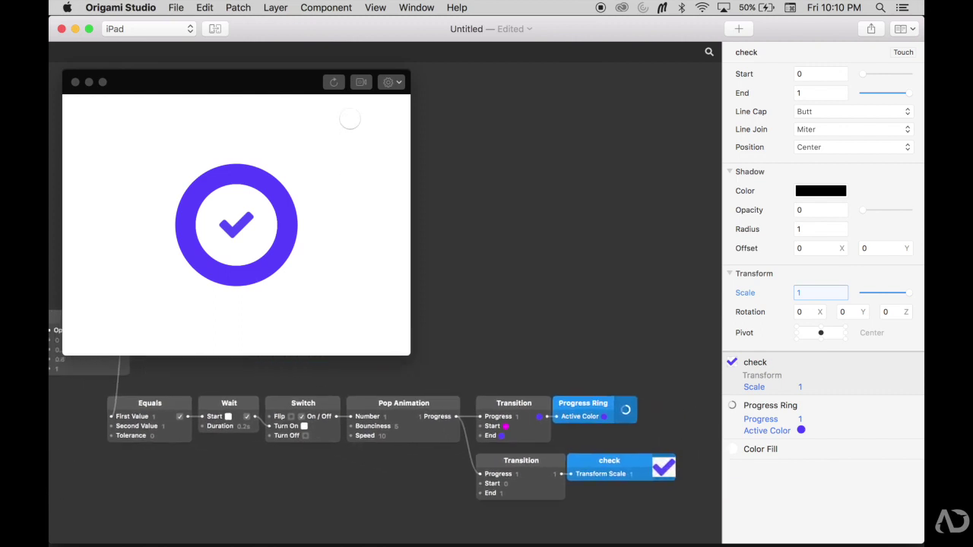
{"action": "left_click", "coordinate": [332, 84]}
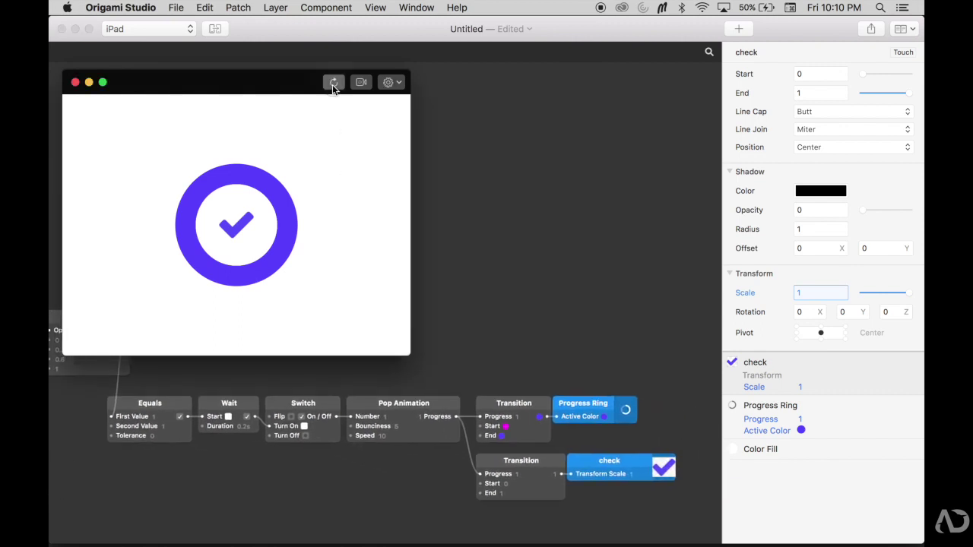
- Enlarge the prototype preview window and replay the loader twice from the start
{"action": "left_click", "coordinate": [446, 128]}
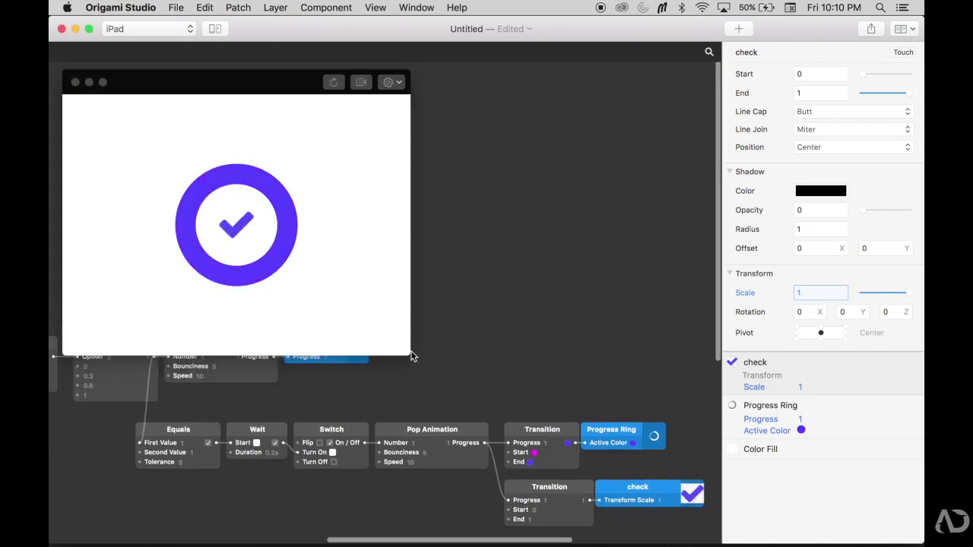
{"action": "left_click_drag", "start_coordinate": [410, 355], "coordinate": [590, 490]}
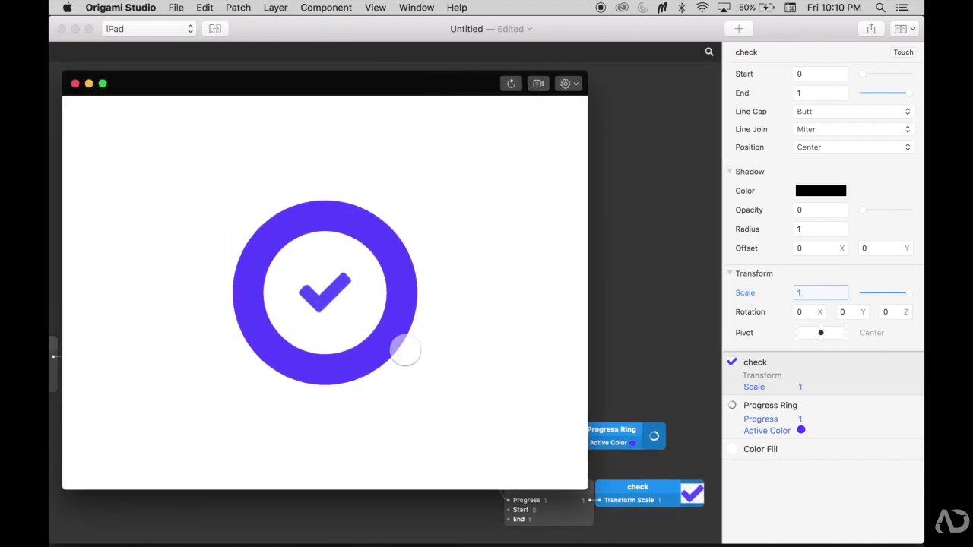
{"action": "left_click", "coordinate": [513, 80]}
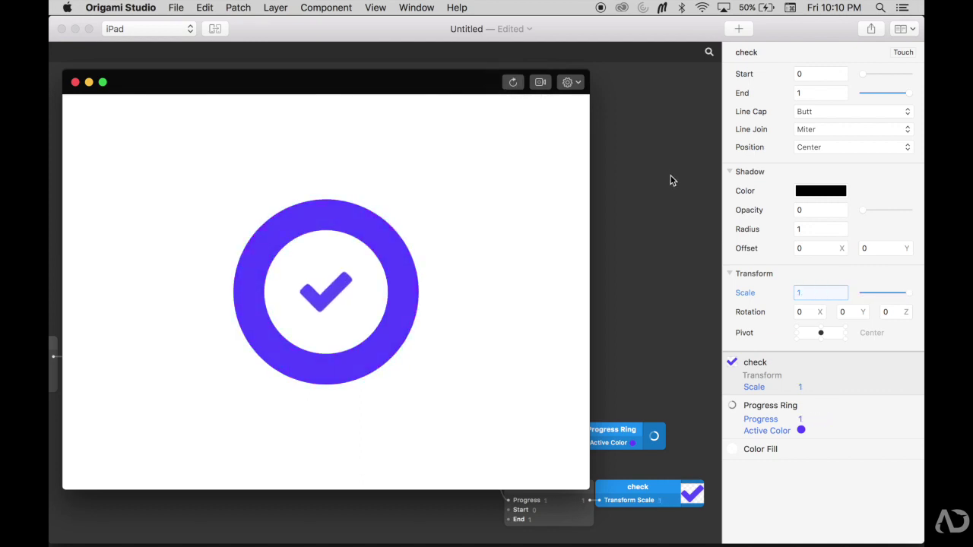
{"action": "left_click", "coordinate": [516, 80]}
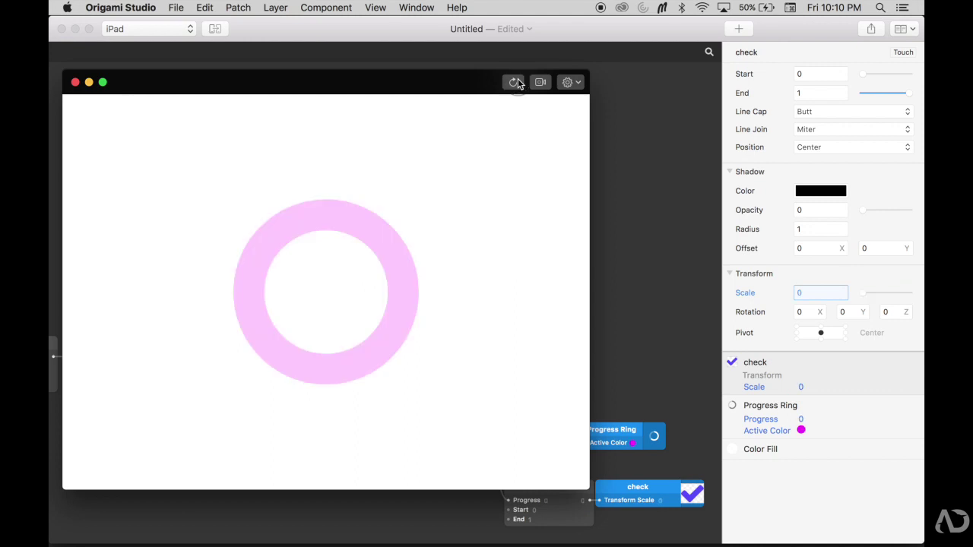